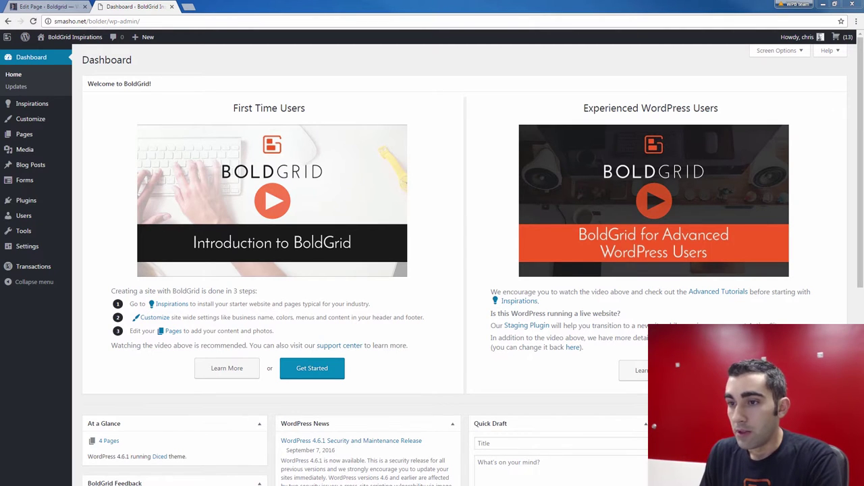
Step: Open the site customizer and review the home page preview from the header down to the featured entree section
{"action": "left_click", "coordinate": [40, 120]}
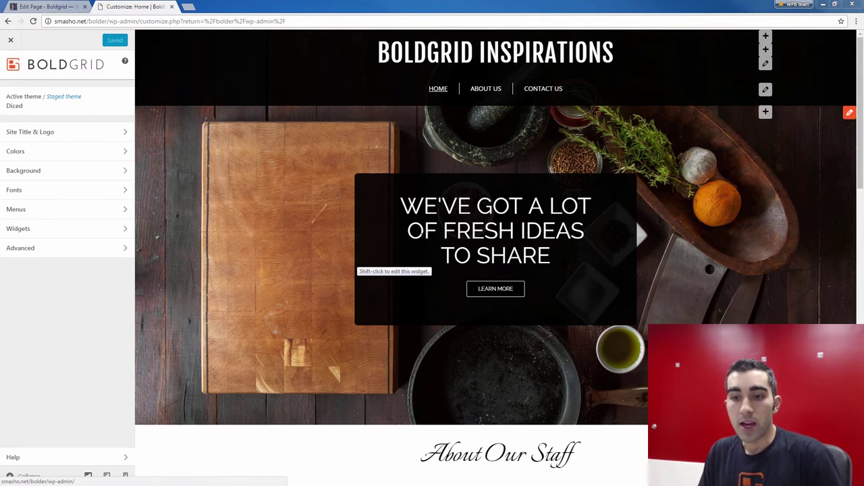
{"action": "scroll", "coordinate": [266, 254], "scroll_direction": "down", "scroll_amount": 4}
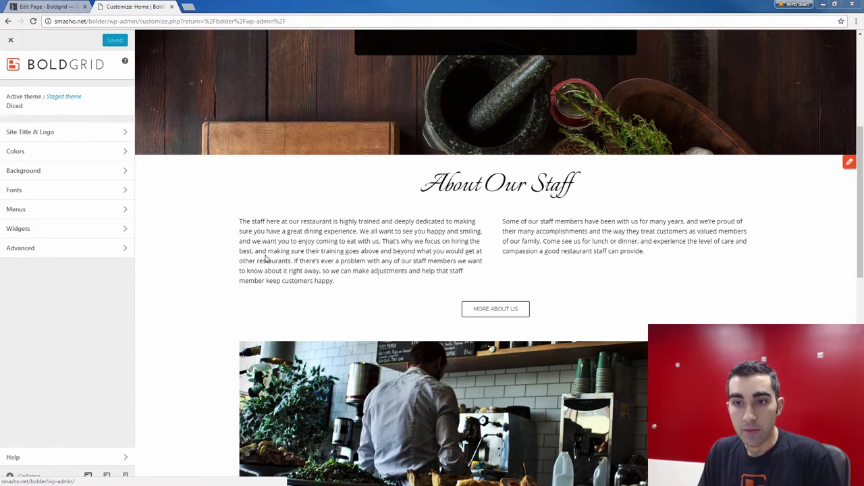
{"action": "scroll", "coordinate": [266, 257], "scroll_direction": "down", "scroll_amount": 2}
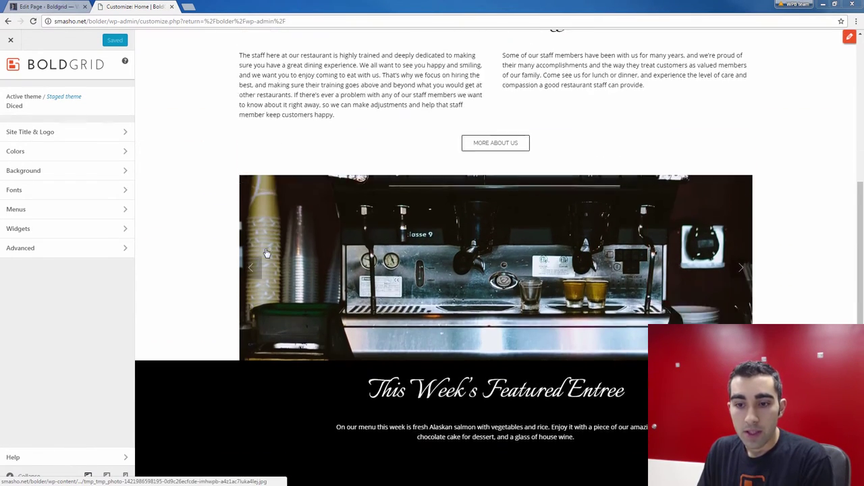
{"action": "scroll", "coordinate": [267, 253], "scroll_direction": "down", "scroll_amount": 5}
{"action": "scroll", "coordinate": [264, 246], "scroll_direction": "up", "scroll_amount": 7}
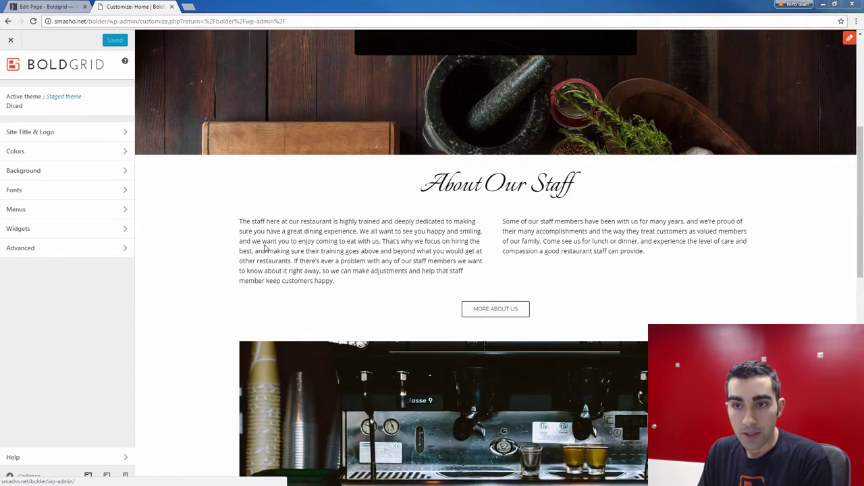
{"action": "scroll", "coordinate": [264, 248], "scroll_direction": "up", "scroll_amount": 4}
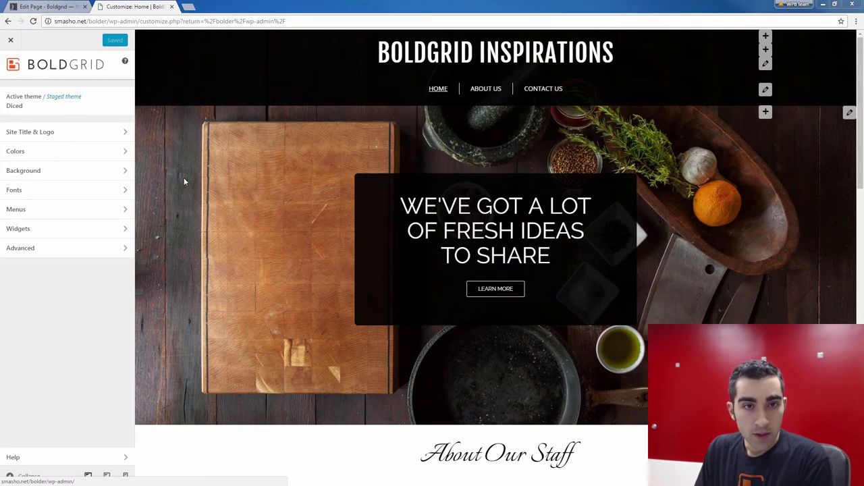
Step: Replace the site's background image with the media library photo of the letter A on a desk
{"action": "left_click", "coordinate": [69, 175]}
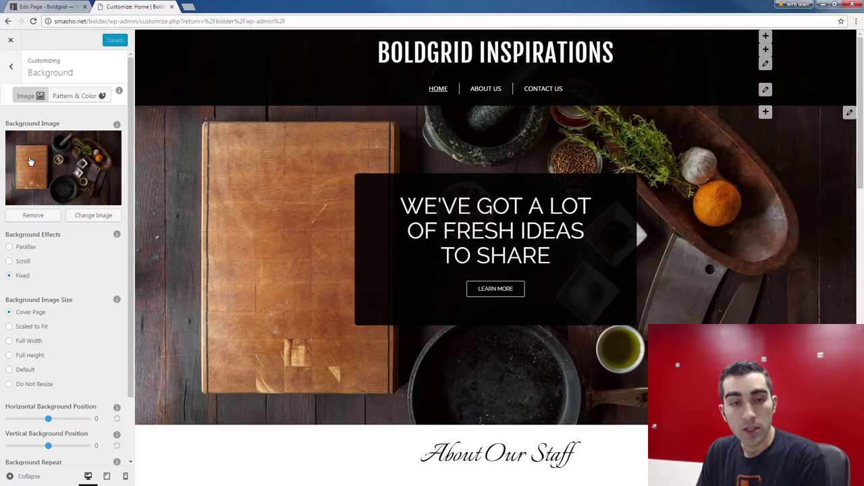
{"action": "left_click", "coordinate": [93, 214]}
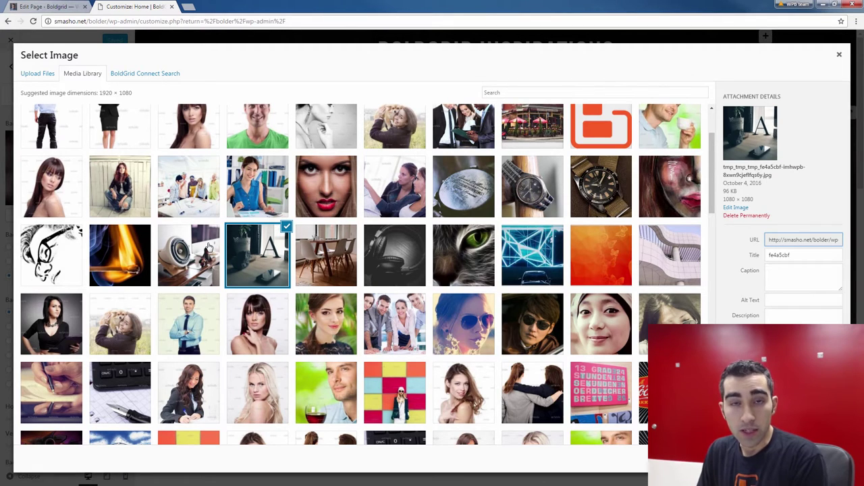
{"action": "left_click", "coordinate": [45, 76]}
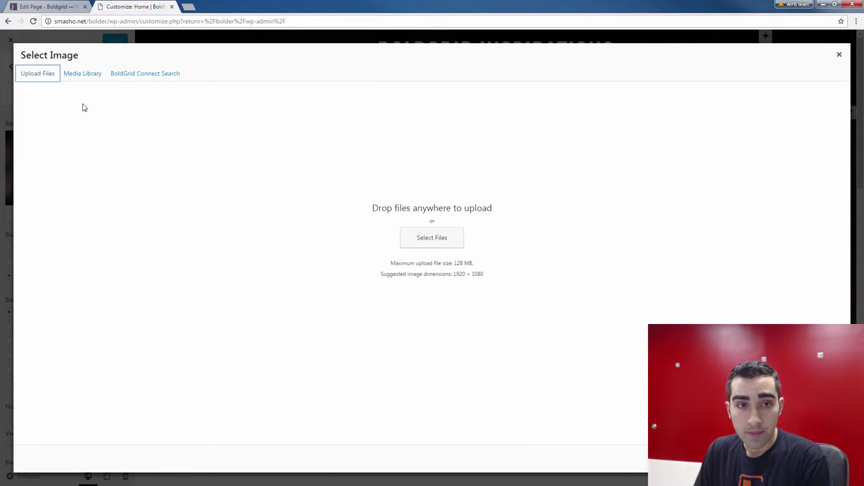
{"action": "left_click", "coordinate": [85, 79]}
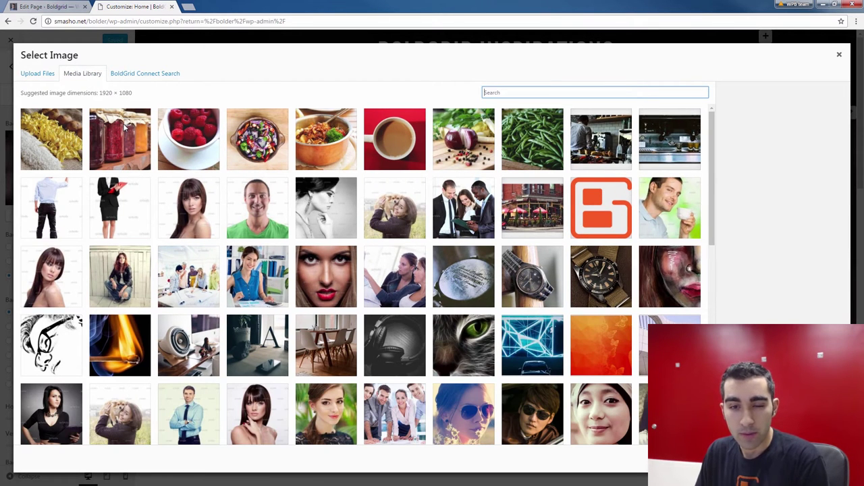
{"action": "left_click", "coordinate": [249, 347]}
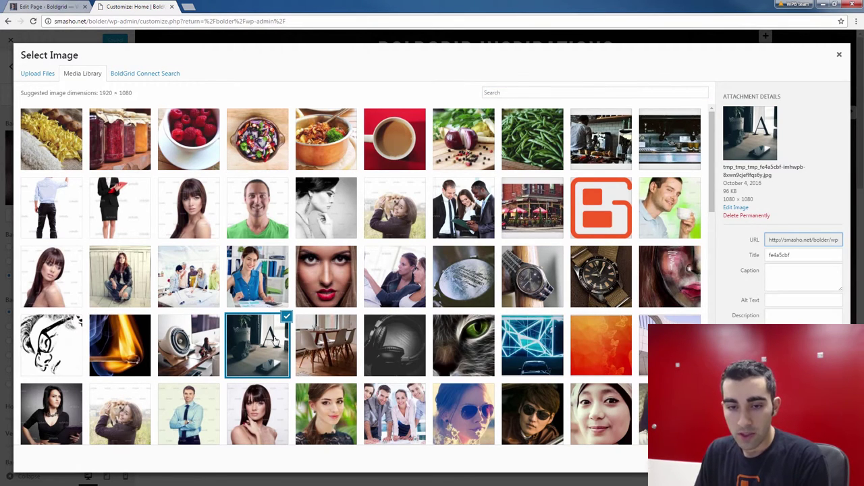
{"action": "left_click", "coordinate": [270, 341]}
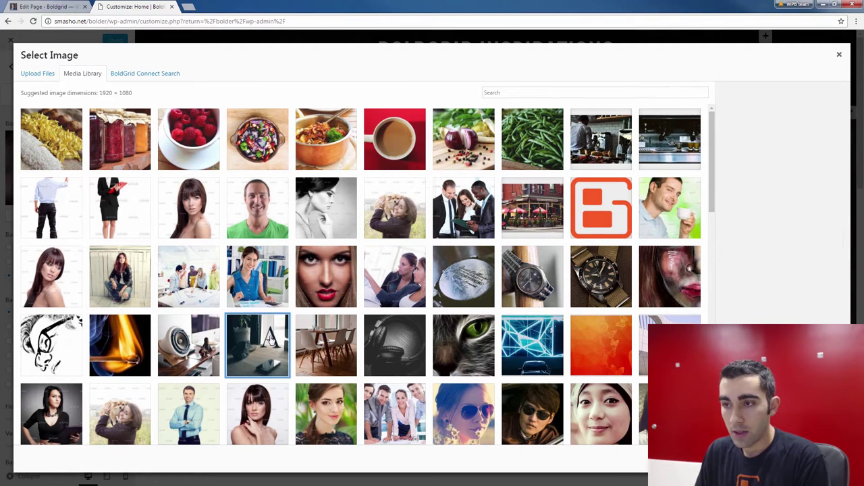
{"action": "left_click", "coordinate": [270, 341]}
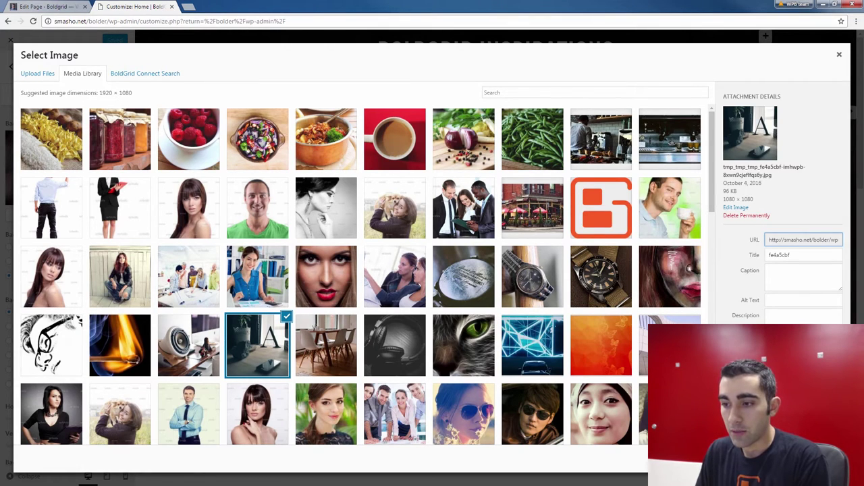
{"action": "left_click", "coordinate": [811, 466]}
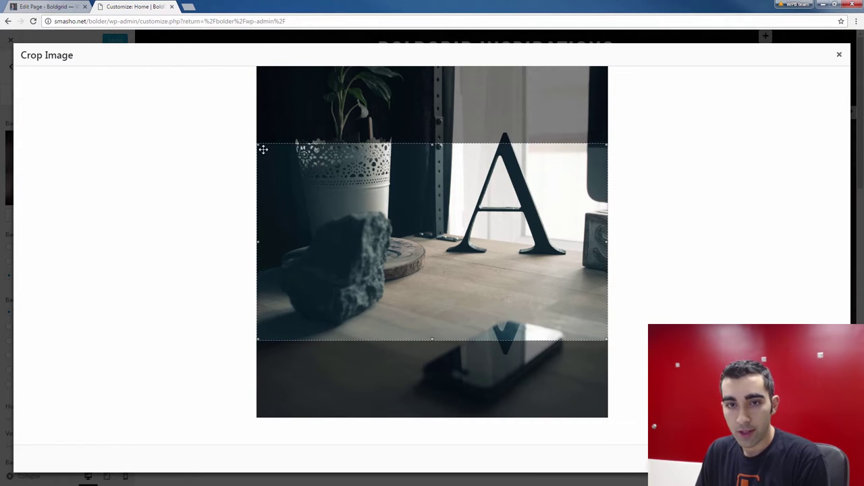
Step: Crop the background photo at full width from just above the plant pot down to the phone, and check it in the page preview
{"action": "left_click_drag", "start_coordinate": [263, 144], "coordinate": [264, 121]}
{"action": "left_click_drag", "start_coordinate": [444, 347], "coordinate": [444, 359]}
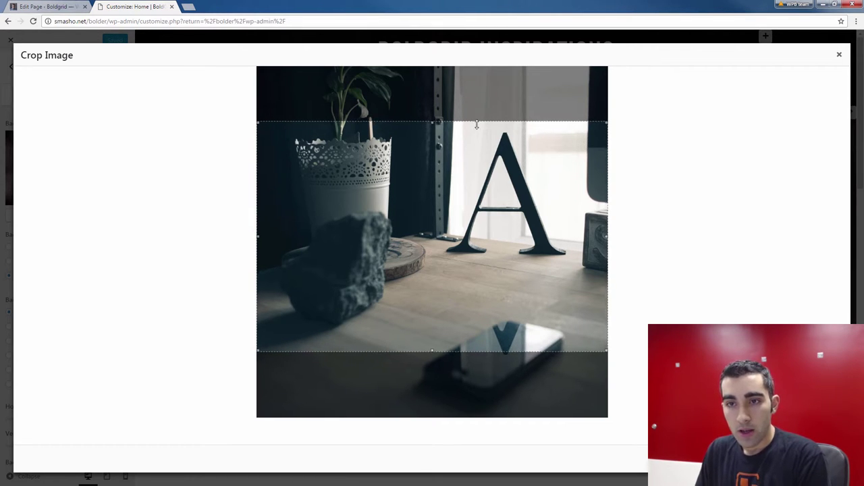
{"action": "left_click_drag", "start_coordinate": [426, 122], "coordinate": [424, 116]}
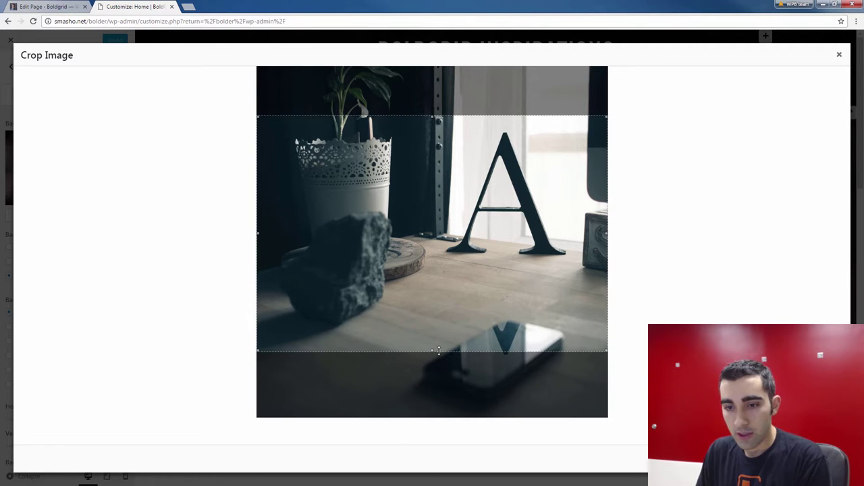
{"action": "left_click_drag", "start_coordinate": [441, 351], "coordinate": [443, 366]}
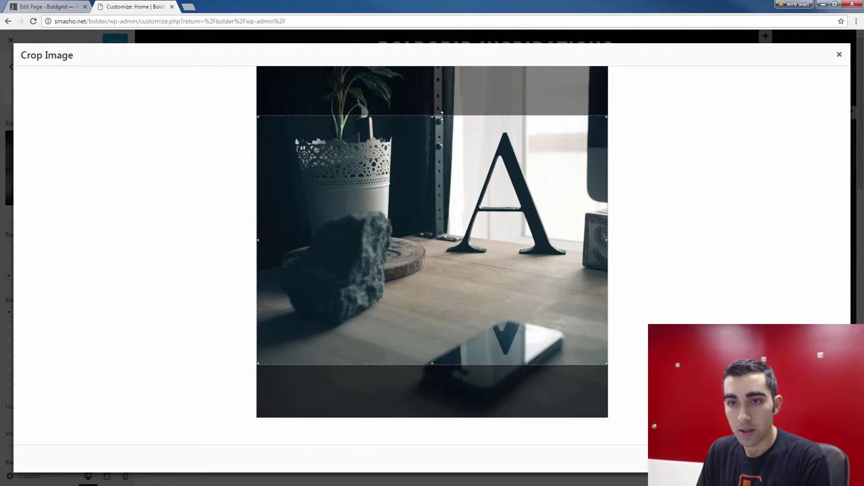
{"action": "left_click_drag", "start_coordinate": [441, 116], "coordinate": [441, 108]}
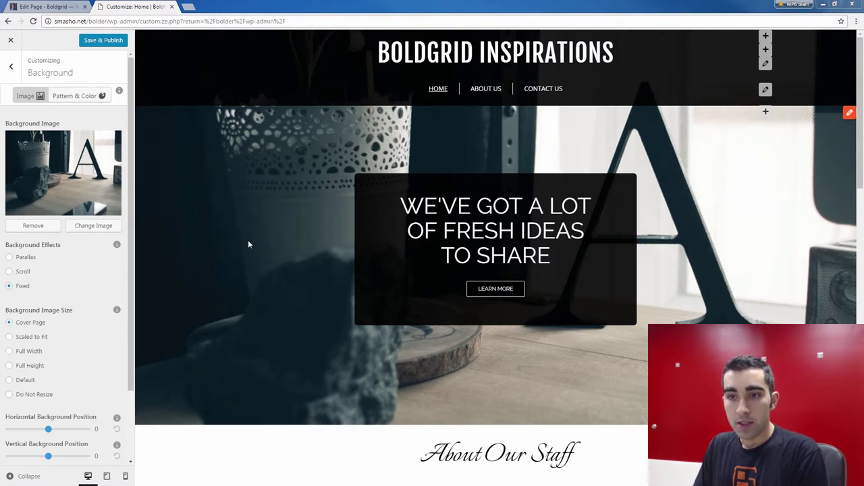
{"action": "scroll", "coordinate": [253, 247], "scroll_direction": "down", "scroll_amount": 2}
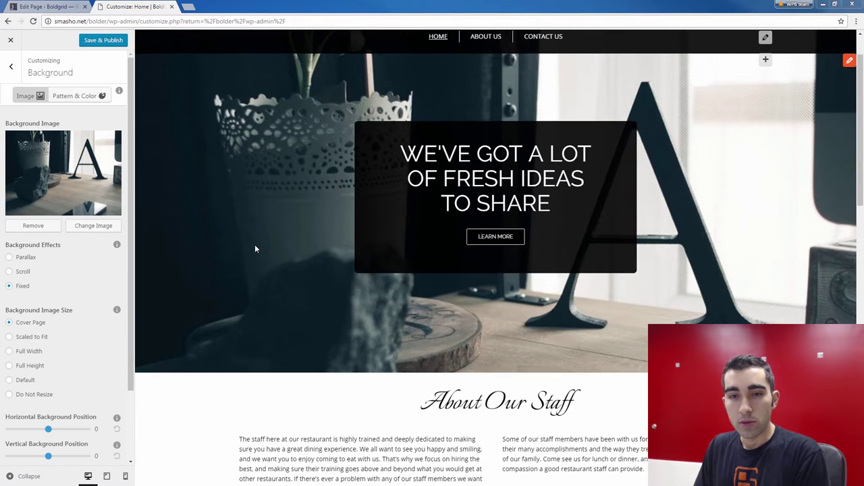
{"action": "scroll", "coordinate": [255, 250], "scroll_direction": "up", "scroll_amount": 2}
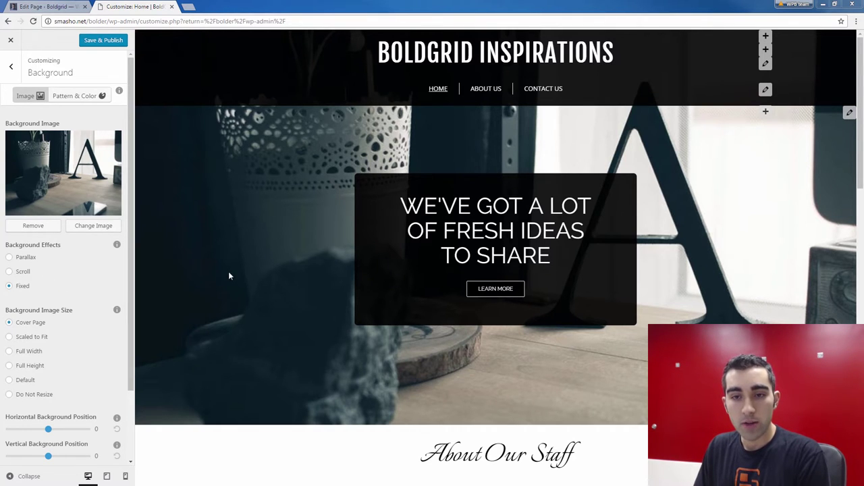
{"action": "scroll", "coordinate": [230, 276], "scroll_direction": "down", "scroll_amount": 1}
{"action": "scroll", "coordinate": [230, 272], "scroll_direction": "down", "scroll_amount": 3}
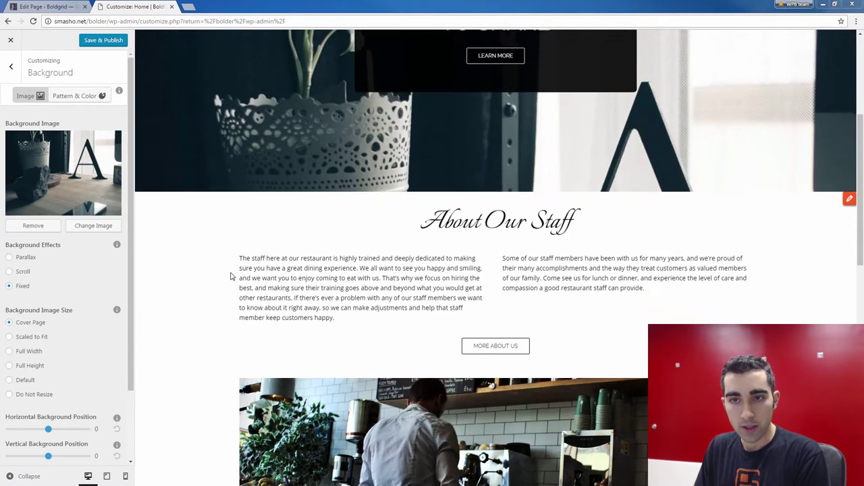
{"action": "scroll", "coordinate": [229, 273], "scroll_direction": "up", "scroll_amount": 5}
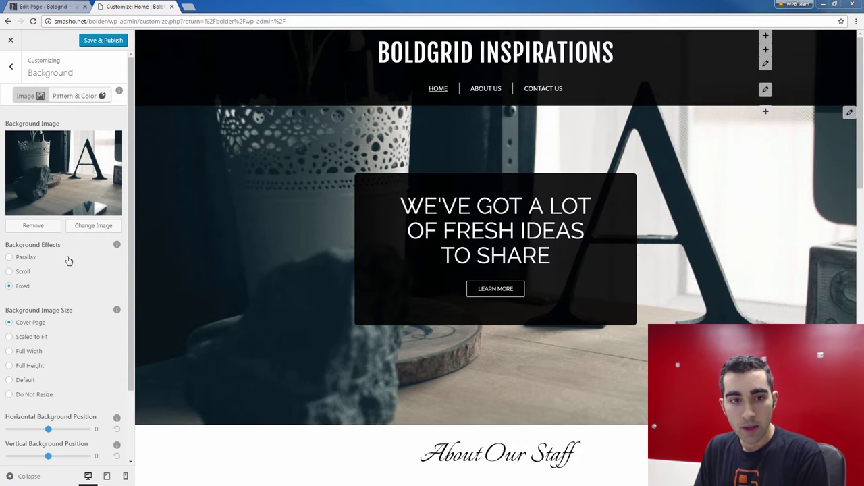
Step: Set the background effect to Parallax and preview its movement down the page
{"action": "left_click", "coordinate": [25, 258]}
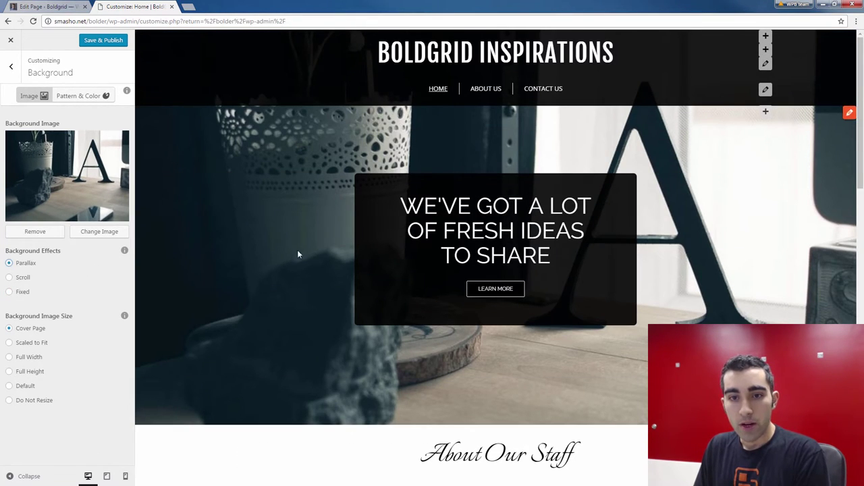
{"action": "scroll", "coordinate": [287, 255], "scroll_direction": "down", "scroll_amount": 4}
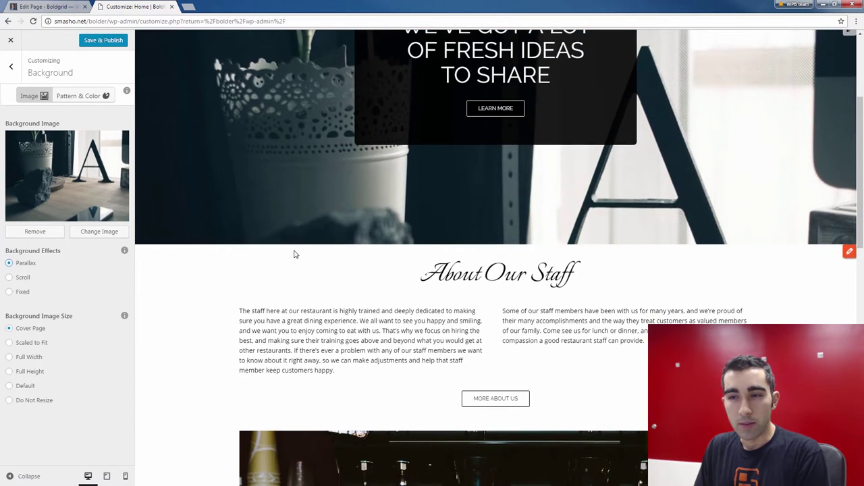
{"action": "scroll", "coordinate": [295, 250], "scroll_direction": "down", "scroll_amount": 2}
{"action": "scroll", "coordinate": [297, 250], "scroll_direction": "up", "scroll_amount": 3}
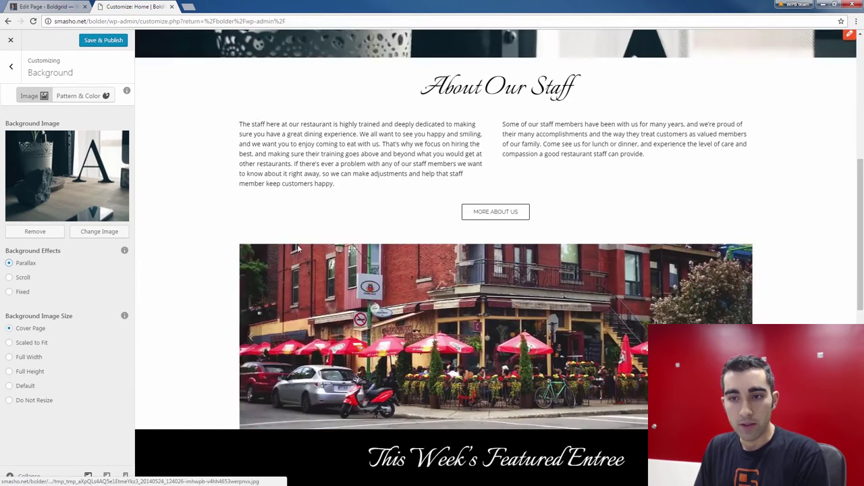
{"action": "scroll", "coordinate": [298, 249], "scroll_direction": "up", "scroll_amount": 3}
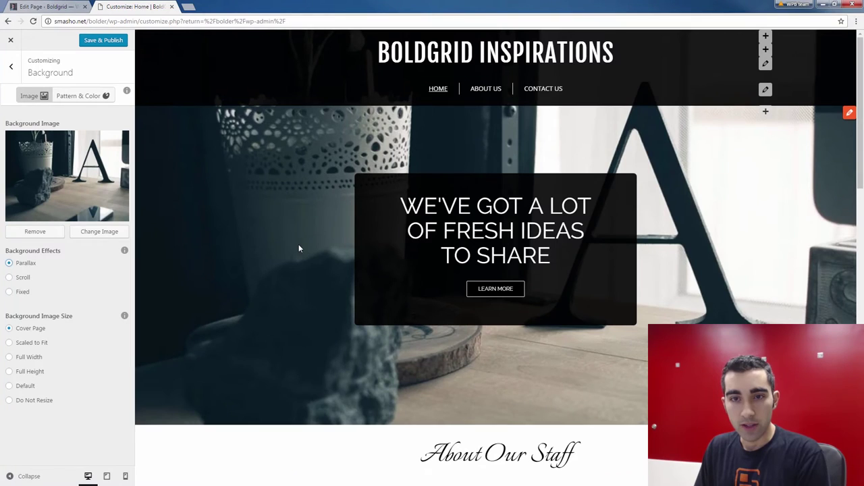
Step: Set the background effect to Scroll and preview how the image moves with the page
{"action": "left_click", "coordinate": [9, 278]}
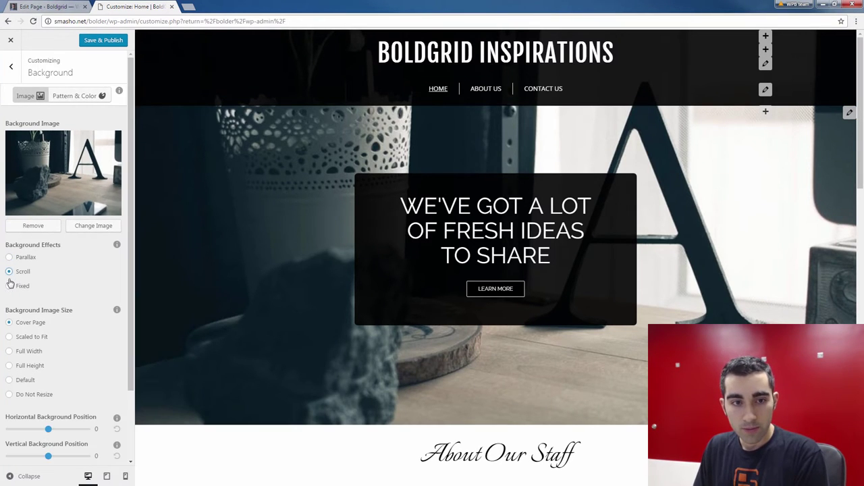
{"action": "scroll", "coordinate": [211, 213], "scroll_direction": "down", "scroll_amount": 5}
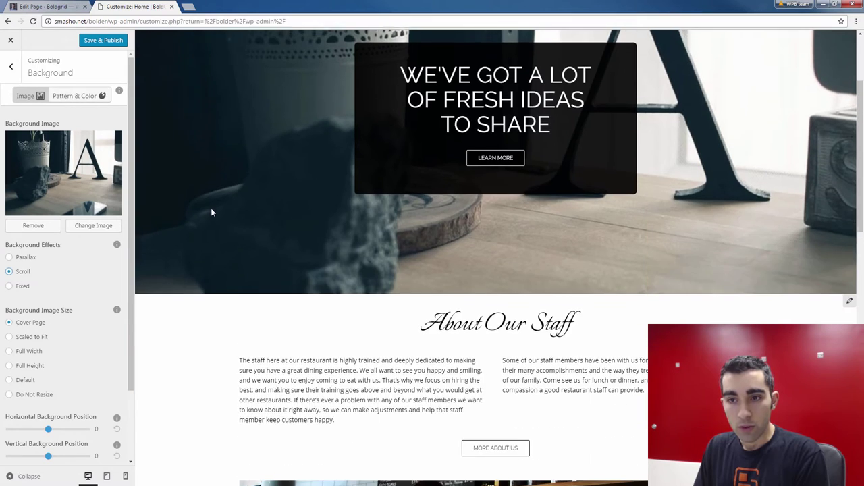
{"action": "scroll", "coordinate": [213, 211], "scroll_direction": "down", "scroll_amount": 4}
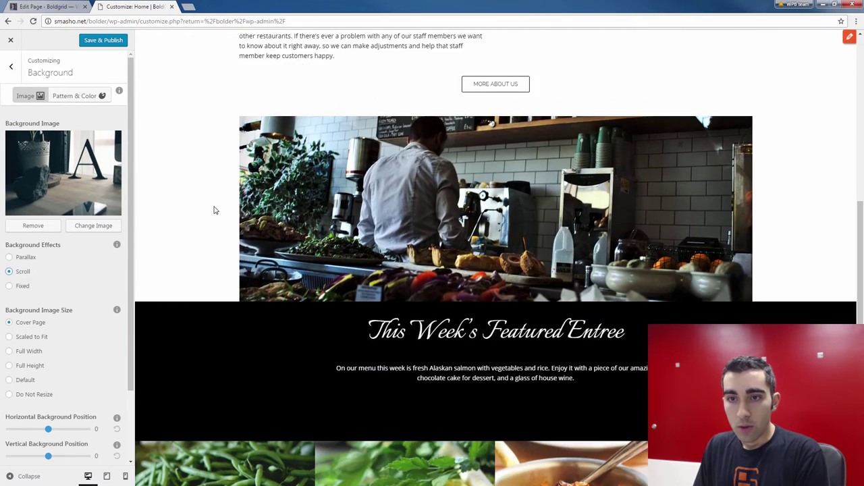
{"action": "scroll", "coordinate": [213, 210], "scroll_direction": "up", "scroll_amount": 3}
{"action": "scroll", "coordinate": [214, 208], "scroll_direction": "up", "scroll_amount": 5}
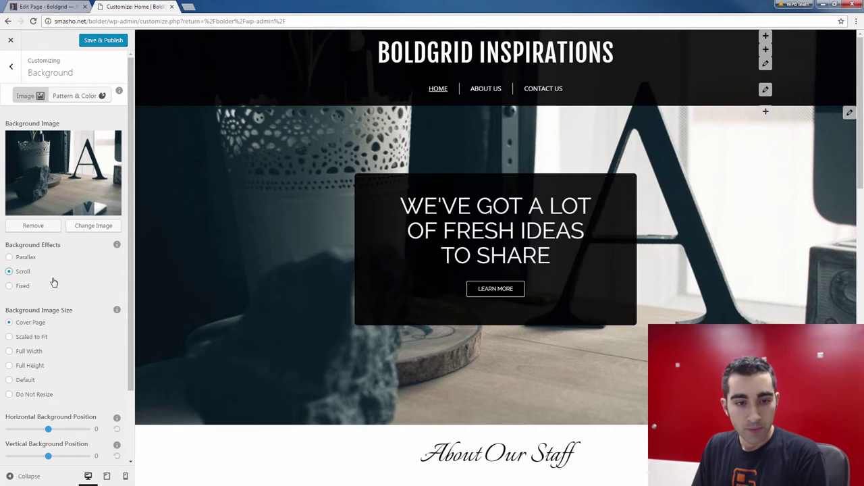
Step: Set the background image size to Scaled to Fit and check its coverage in the preview
{"action": "scroll", "coordinate": [65, 302], "scroll_direction": "down", "scroll_amount": 1}
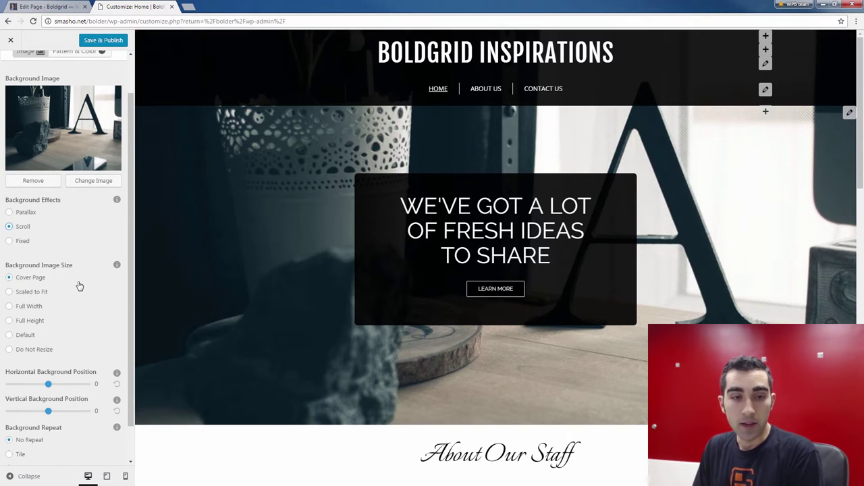
{"action": "left_click", "coordinate": [32, 296]}
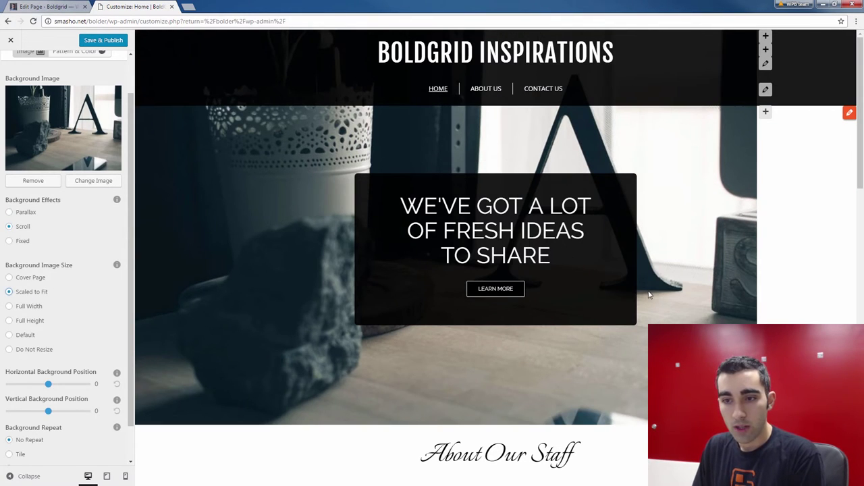
{"action": "scroll", "coordinate": [306, 218], "scroll_direction": "down", "scroll_amount": 2}
{"action": "scroll", "coordinate": [376, 210], "scroll_direction": "up", "scroll_amount": 2}
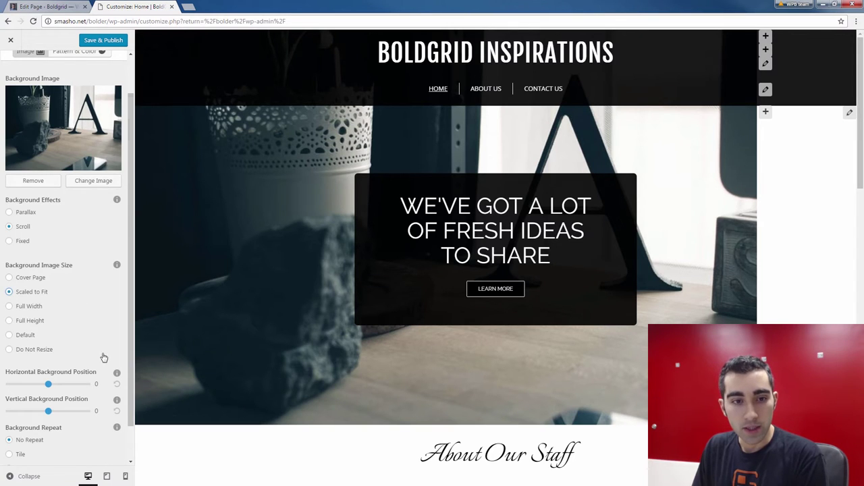
Step: Set the background image size to Full Width and the horizontal background position to 34
{"action": "left_click", "coordinate": [37, 309]}
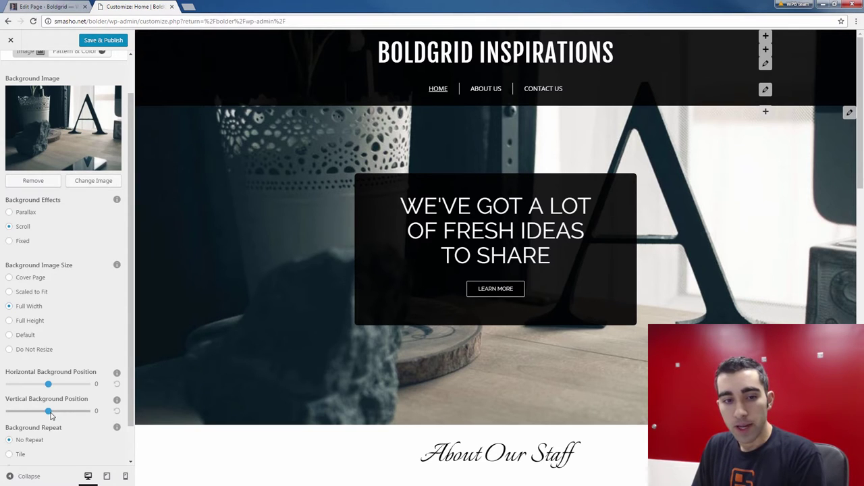
{"action": "scroll", "coordinate": [61, 400], "scroll_direction": "down", "scroll_amount": 1}
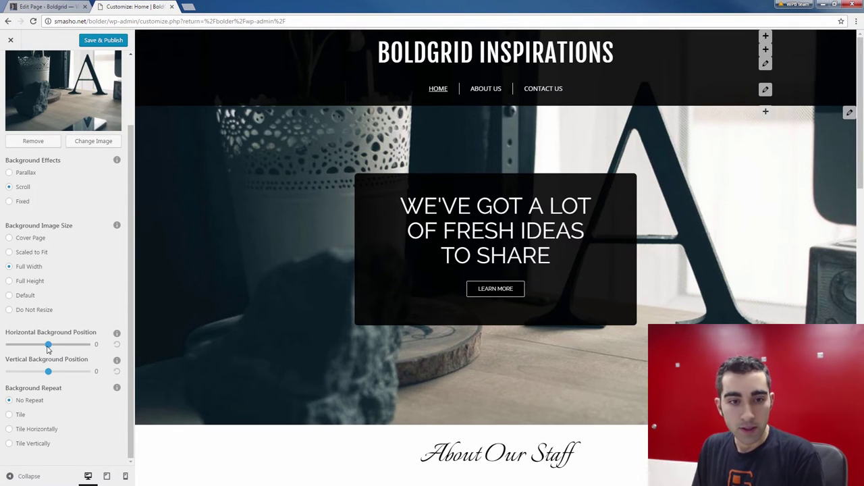
{"action": "left_click_drag", "start_coordinate": [42, 348], "coordinate": [62, 346]}
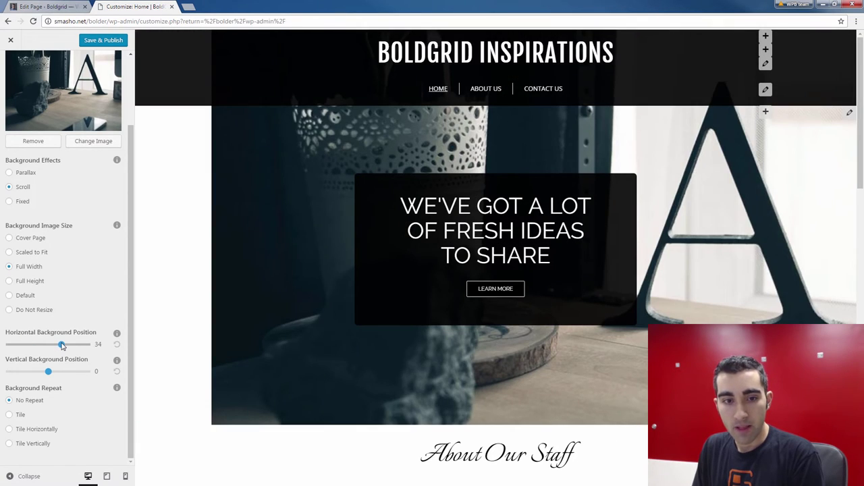
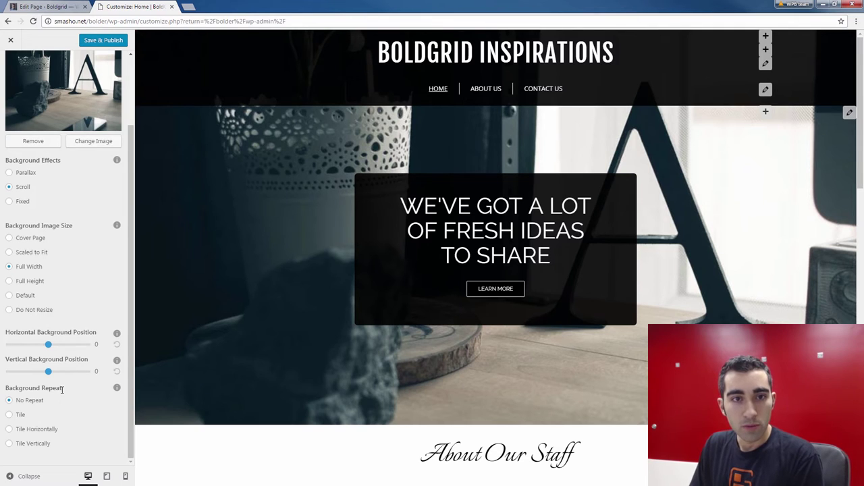
Step: Choose the black-and-white drawing of a face with glasses from the media library as the new background image
{"action": "scroll", "coordinate": [61, 351], "scroll_direction": "up", "scroll_amount": 2}
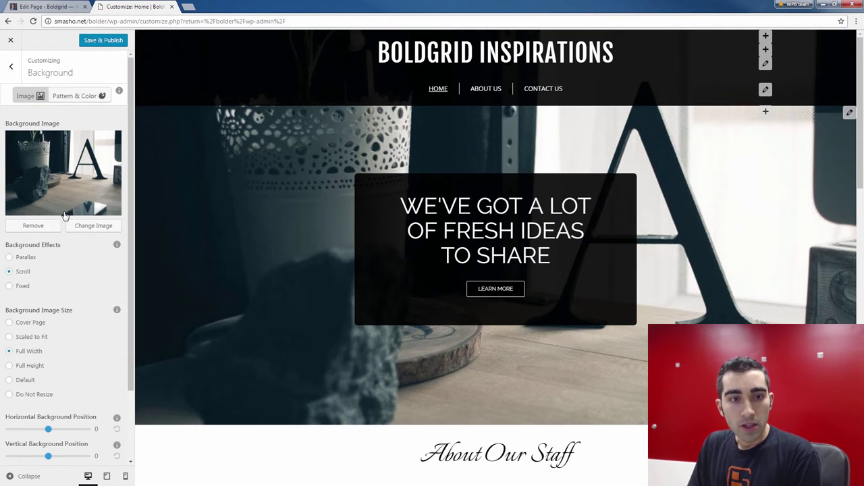
{"action": "left_click", "coordinate": [102, 233]}
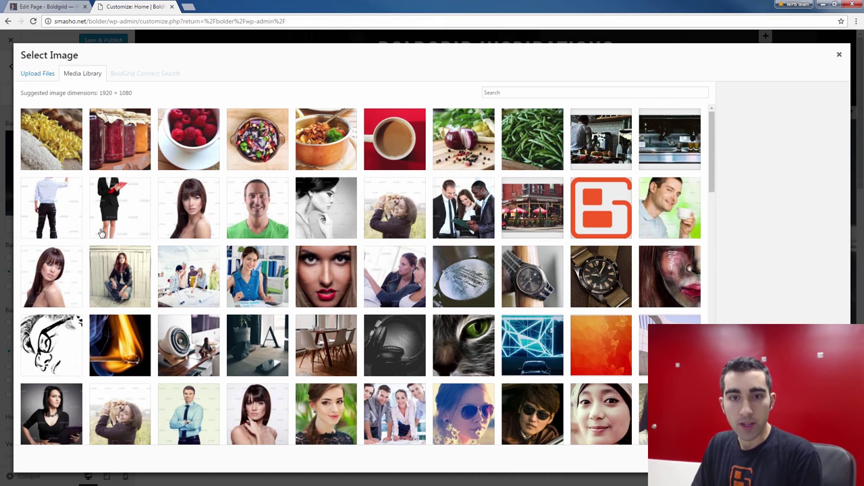
{"action": "left_click", "coordinate": [53, 338]}
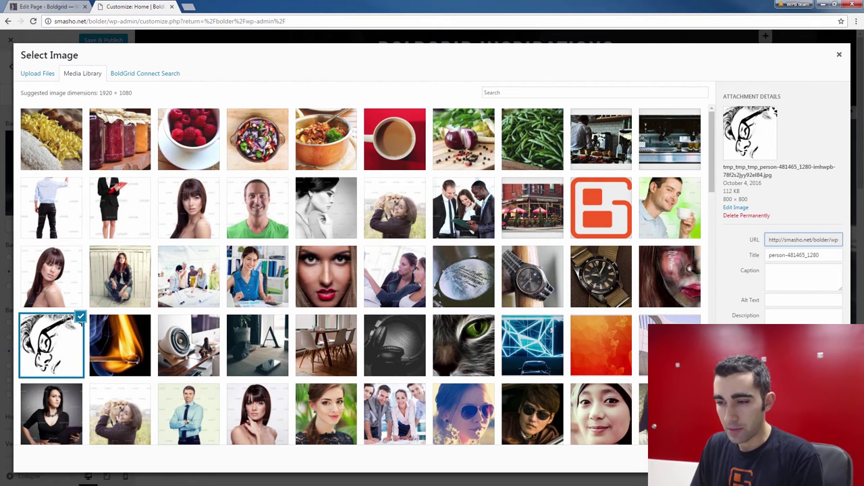
{"action": "left_click", "coordinate": [811, 465]}
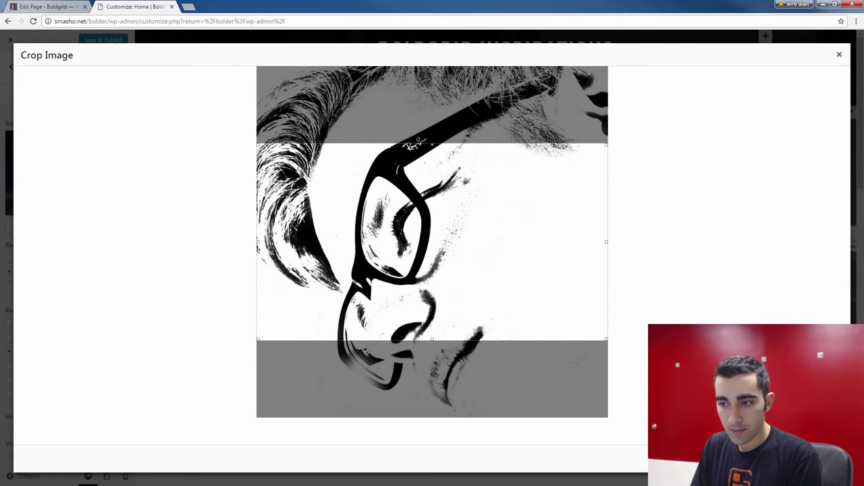
Step: Extend the crop area to the full height of the image and apply the crop
{"action": "left_click_drag", "start_coordinate": [432, 341], "coordinate": [433, 417]}
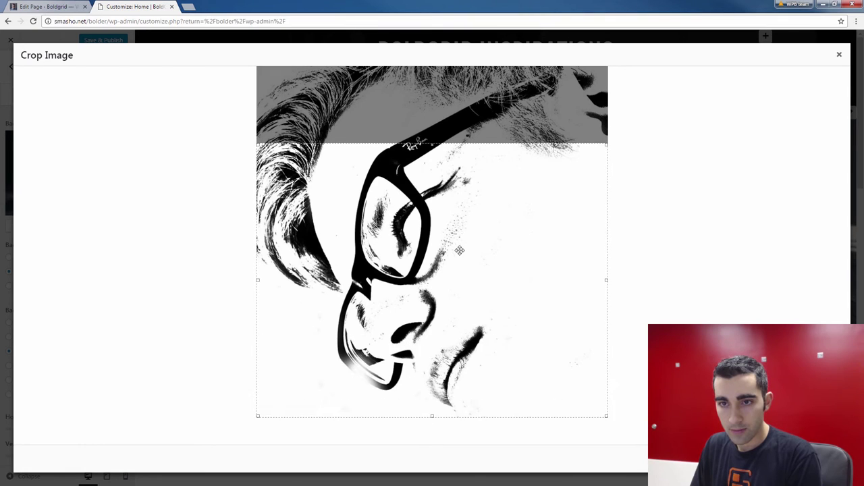
{"action": "left_click_drag", "start_coordinate": [432, 143], "coordinate": [433, 50]}
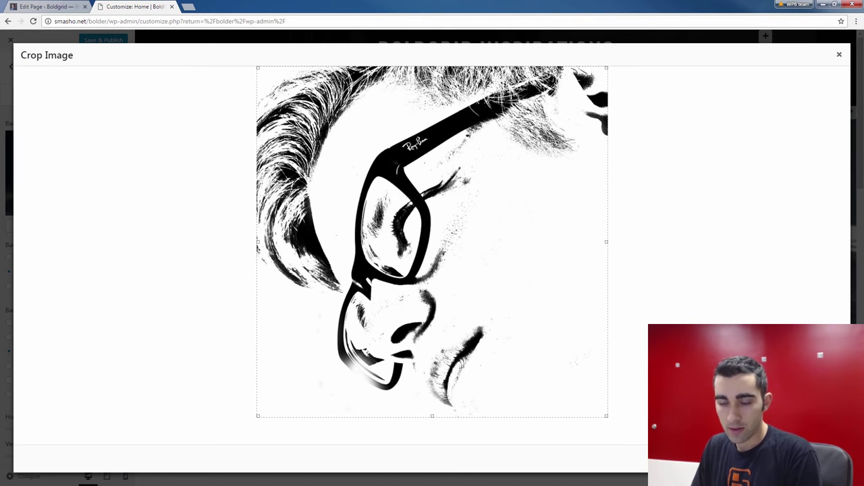
{"action": "left_click", "coordinate": [811, 459]}
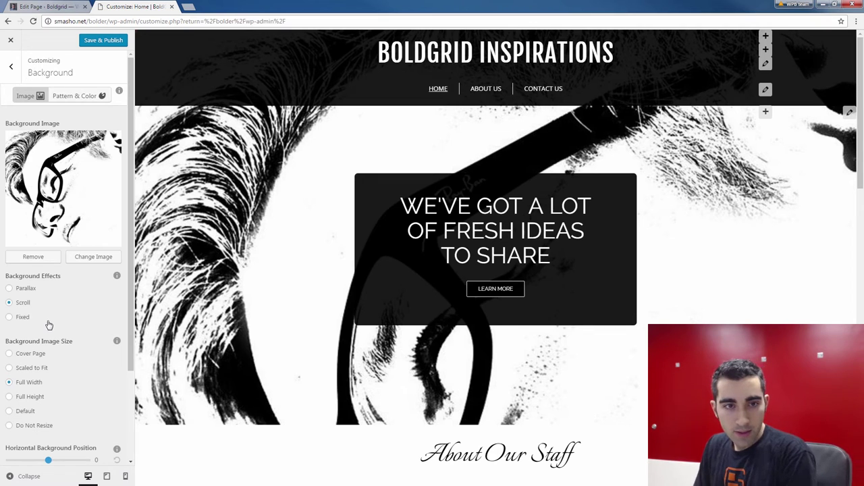
Step: Set the background image size to Do Not Resize and check the preview down the page
{"action": "scroll", "coordinate": [47, 293], "scroll_direction": "down", "scroll_amount": 2}
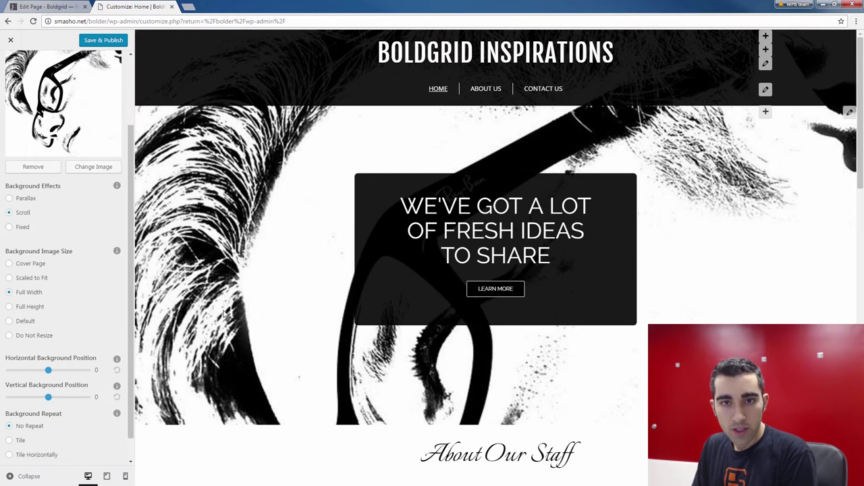
{"action": "scroll", "coordinate": [229, 262], "scroll_direction": "down", "scroll_amount": 3}
{"action": "scroll", "coordinate": [230, 261], "scroll_direction": "up", "scroll_amount": 3}
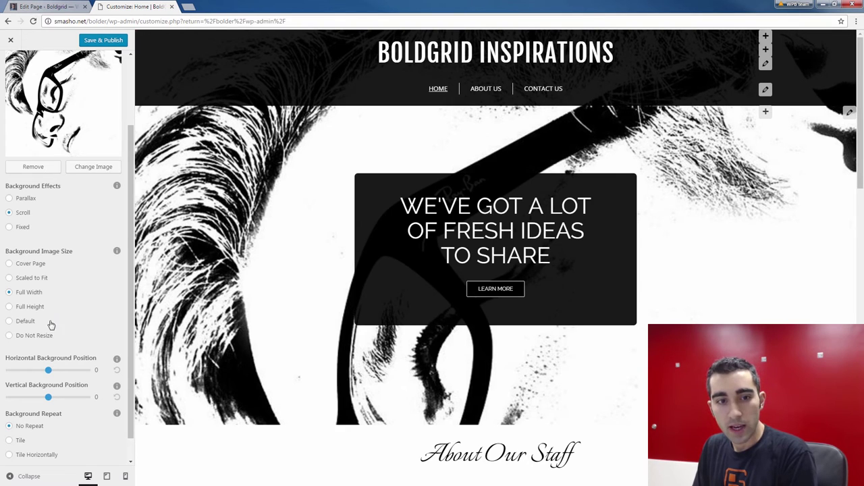
{"action": "left_click", "coordinate": [9, 335]}
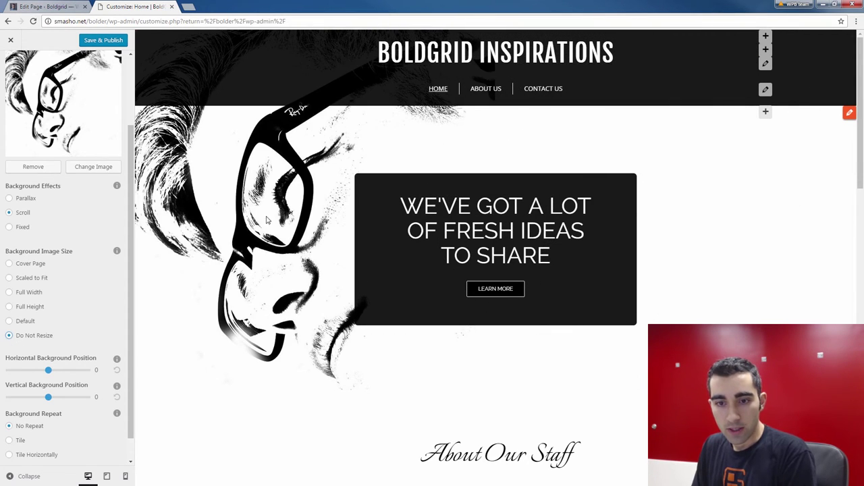
{"action": "scroll", "coordinate": [287, 235], "scroll_direction": "down", "scroll_amount": 2}
{"action": "scroll", "coordinate": [96, 261], "scroll_direction": "down", "scroll_amount": 1}
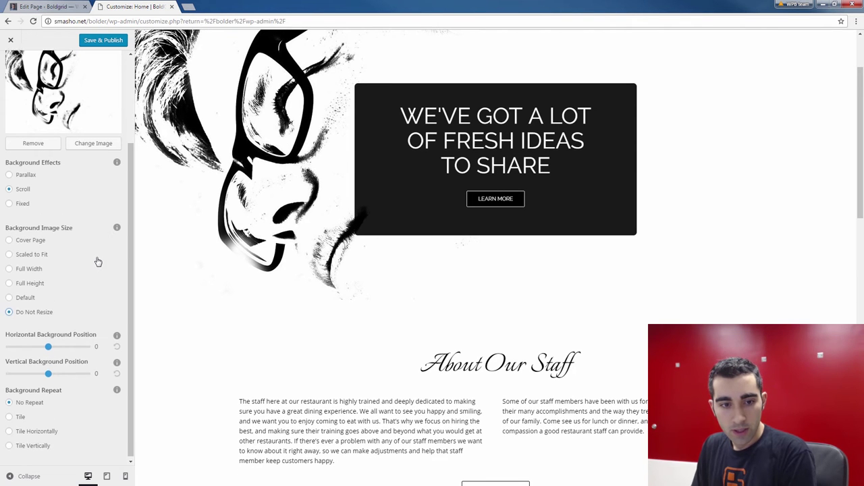
Step: Set the background repeat to Tile and preview the repeated image down the page
{"action": "left_click", "coordinate": [10, 415]}
{"action": "scroll", "coordinate": [405, 216], "scroll_direction": "up", "scroll_amount": 2}
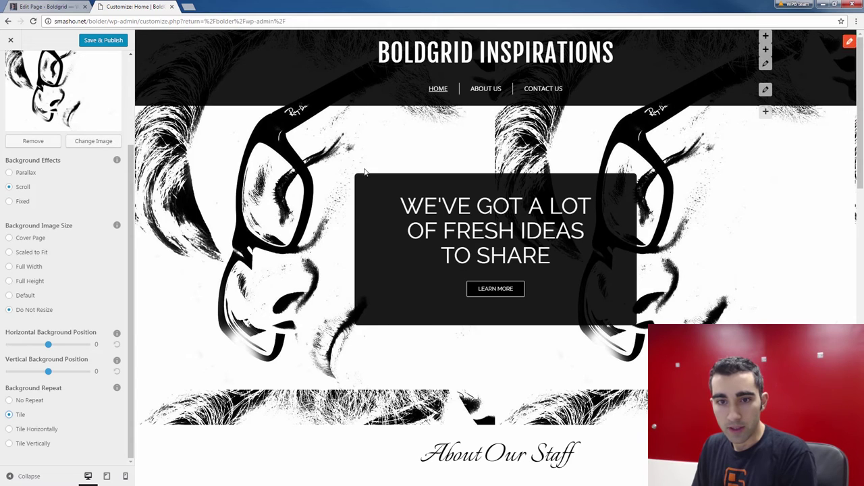
{"action": "scroll", "coordinate": [326, 253], "scroll_direction": "down", "scroll_amount": 3}
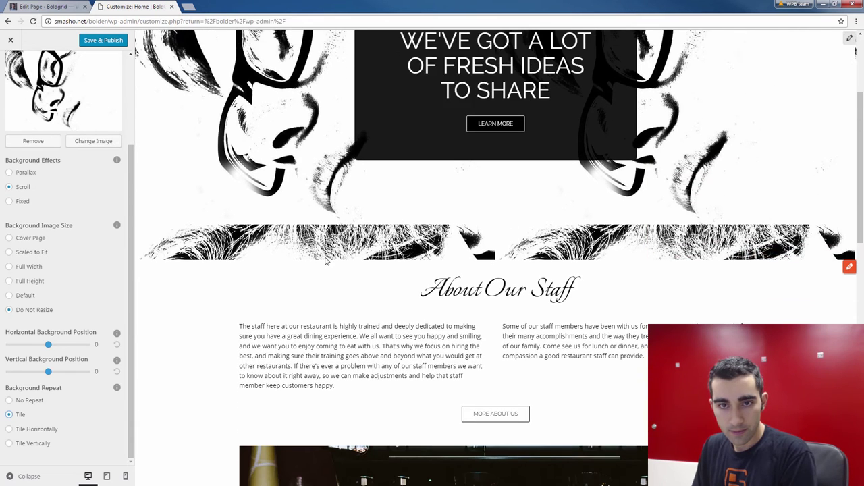
{"action": "scroll", "coordinate": [326, 262], "scroll_direction": "up", "scroll_amount": 3}
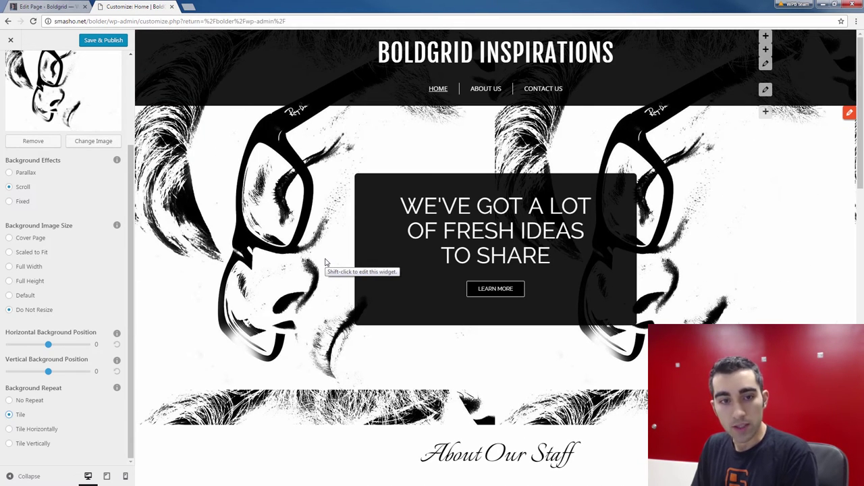
Step: Set the background effect to Parallax and preview how the tiled image moves down the page
{"action": "left_click", "coordinate": [9, 174]}
{"action": "scroll", "coordinate": [209, 244], "scroll_direction": "down", "scroll_amount": 4}
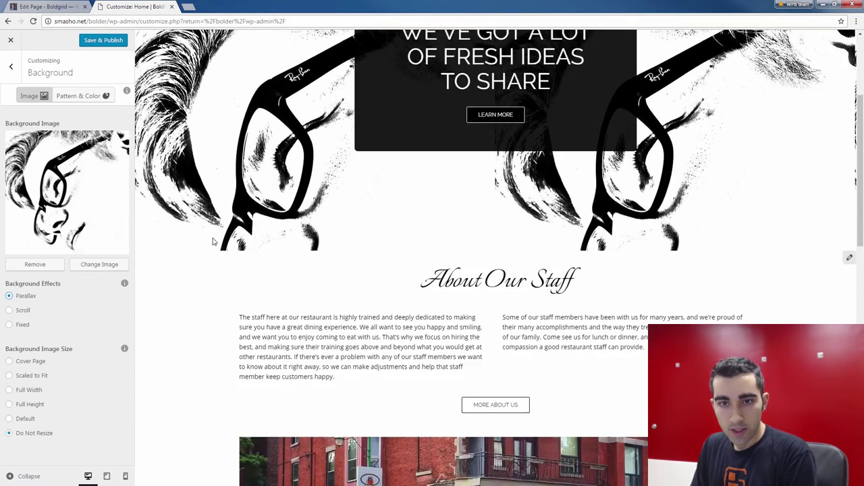
{"action": "scroll", "coordinate": [218, 241], "scroll_direction": "up", "scroll_amount": 3}
{"action": "scroll", "coordinate": [221, 241], "scroll_direction": "up", "scroll_amount": 1}
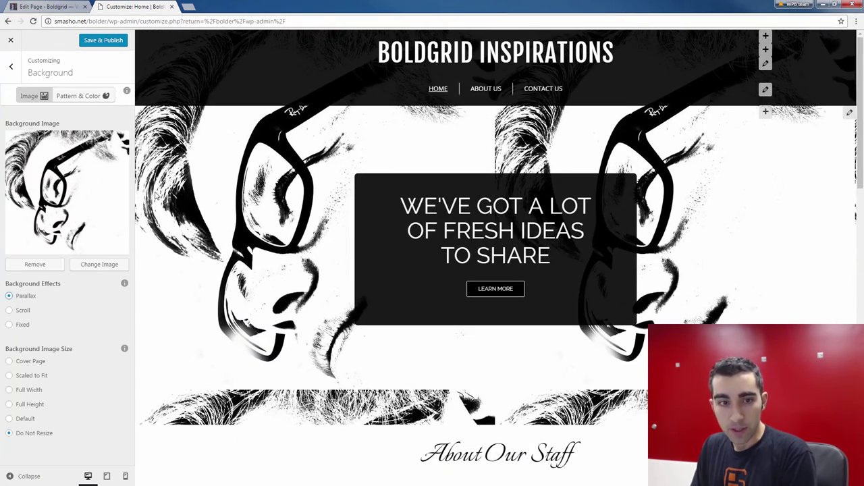
Step: Set the background effect to Scroll and preview the tiled image moving with the page
{"action": "left_click", "coordinate": [10, 311]}
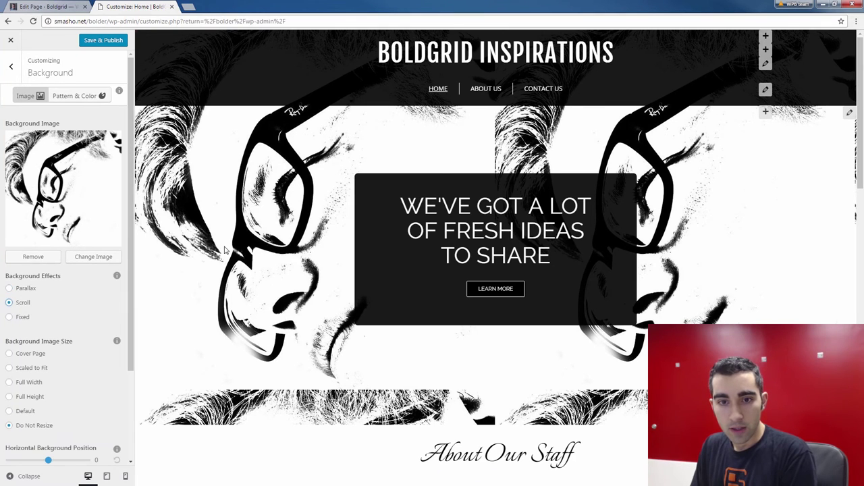
{"action": "scroll", "coordinate": [229, 244], "scroll_direction": "down", "scroll_amount": 3}
{"action": "scroll", "coordinate": [232, 239], "scroll_direction": "up", "scroll_amount": 3}
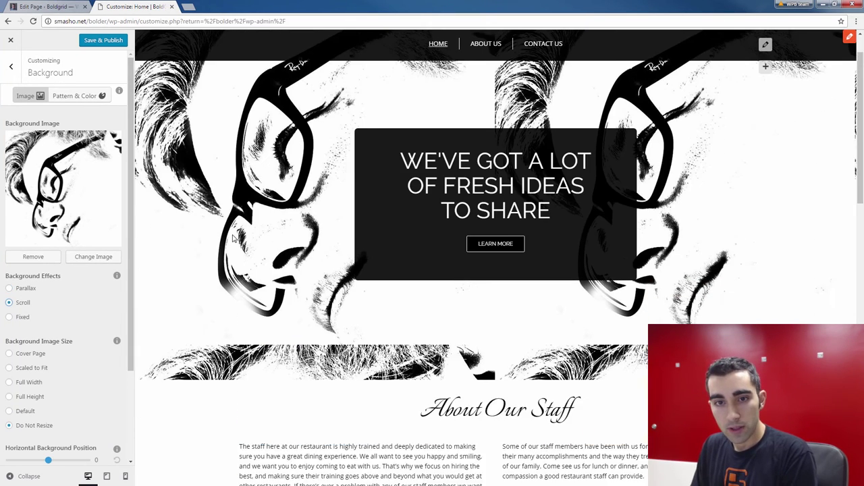
Step: Set the background effect to Fixed and preview the tiled image while moving through the page
{"action": "left_click", "coordinate": [9, 318]}
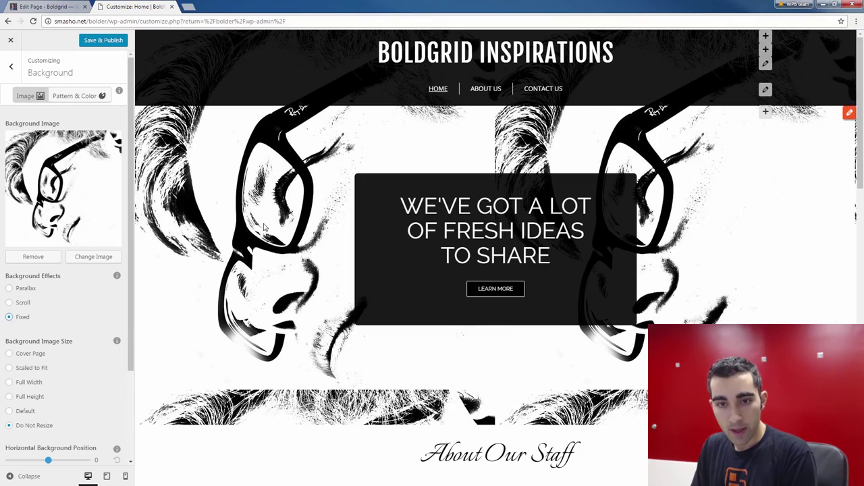
{"action": "scroll", "coordinate": [268, 227], "scroll_direction": "down", "scroll_amount": 2}
{"action": "scroll", "coordinate": [268, 226], "scroll_direction": "down", "scroll_amount": 9}
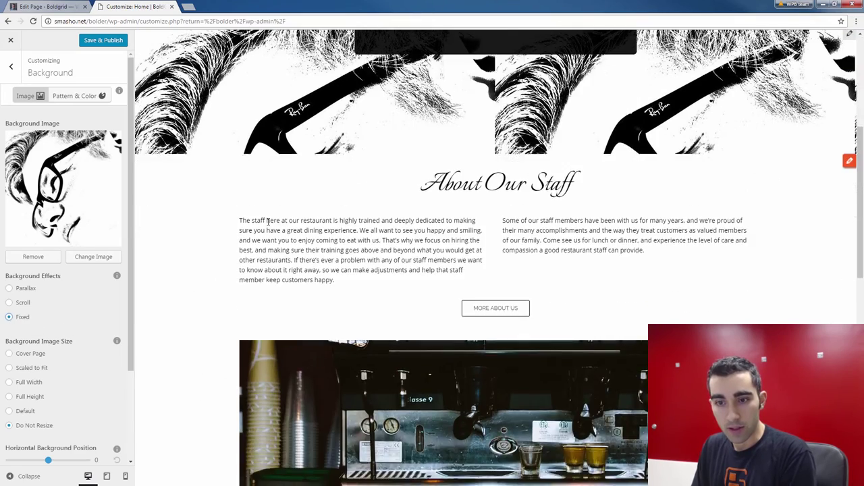
{"action": "scroll", "coordinate": [268, 223], "scroll_direction": "up", "scroll_amount": 6}
{"action": "scroll", "coordinate": [269, 219], "scroll_direction": "up", "scroll_amount": 4}
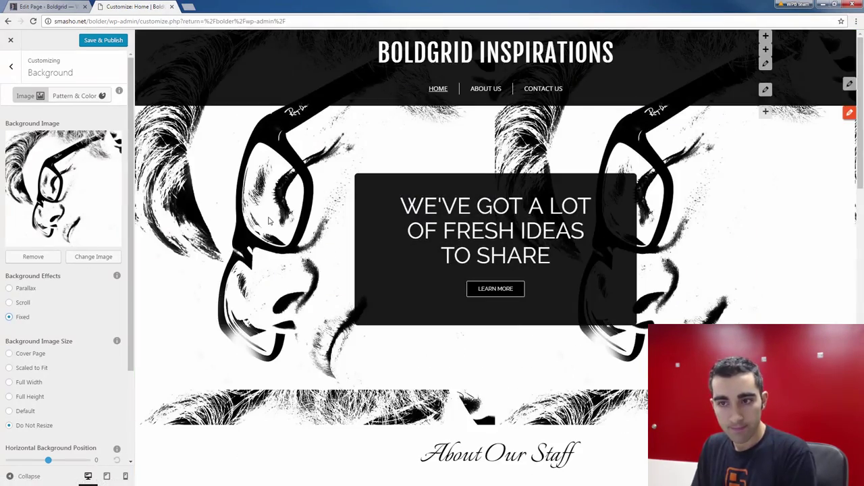
Step: Set the background repeat to Tile Horizontally and preview the image down the page
{"action": "scroll", "coordinate": [63, 411], "scroll_direction": "down", "scroll_amount": 3}
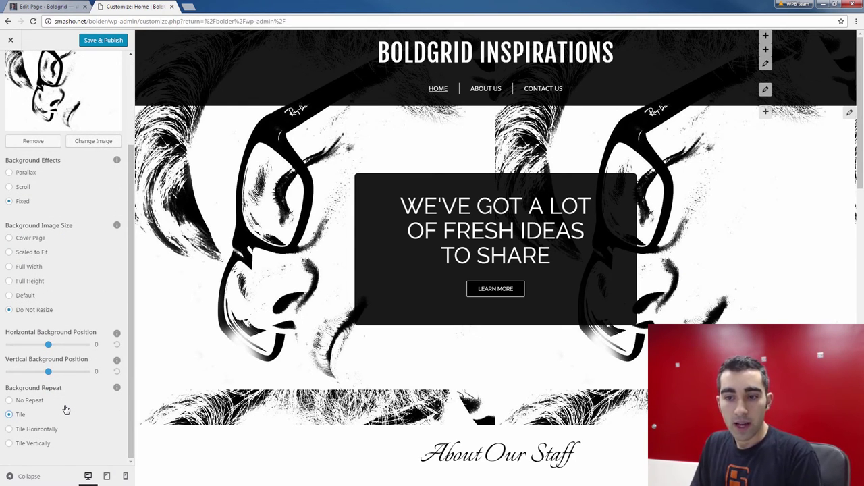
{"action": "left_click", "coordinate": [29, 434]}
{"action": "scroll", "coordinate": [236, 371], "scroll_direction": "down", "scroll_amount": 2}
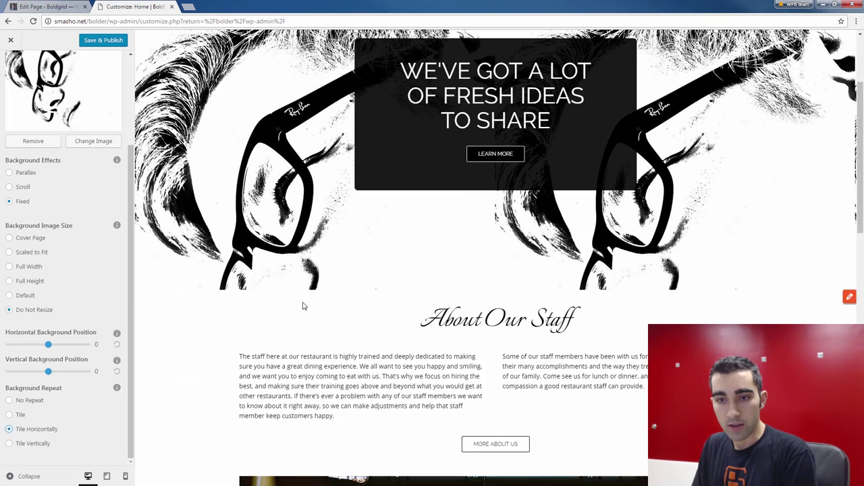
{"action": "scroll", "coordinate": [284, 324], "scroll_direction": "up", "scroll_amount": 2}
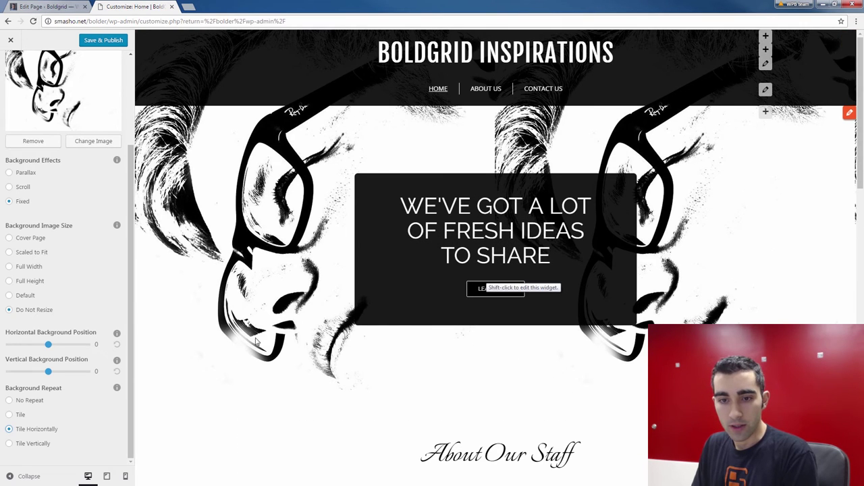
Step: Preview the background repeat as Tile Vertically and return it to Tile
{"action": "left_click", "coordinate": [11, 446]}
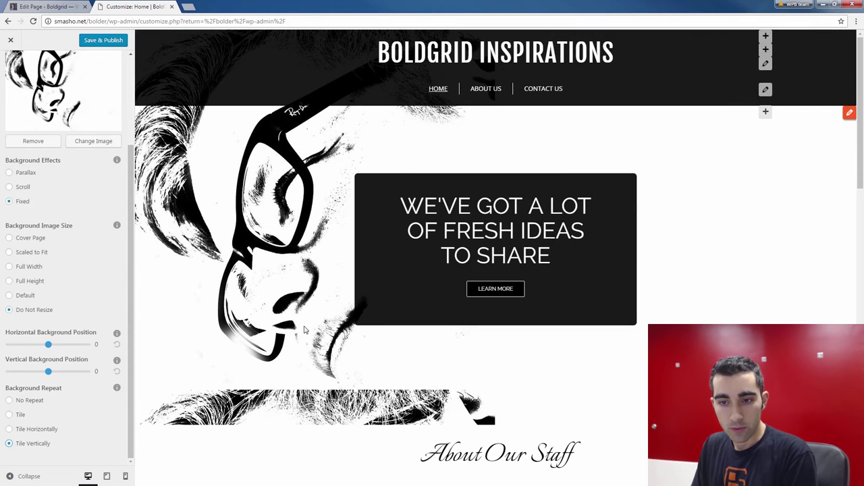
{"action": "scroll", "coordinate": [306, 329], "scroll_direction": "down", "scroll_amount": 2}
{"action": "scroll", "coordinate": [306, 329], "scroll_direction": "up", "scroll_amount": 2}
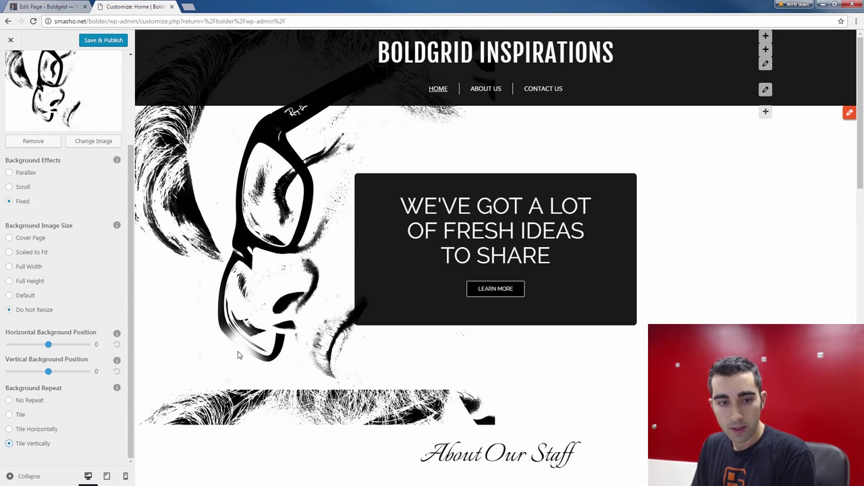
{"action": "left_click", "coordinate": [10, 416]}
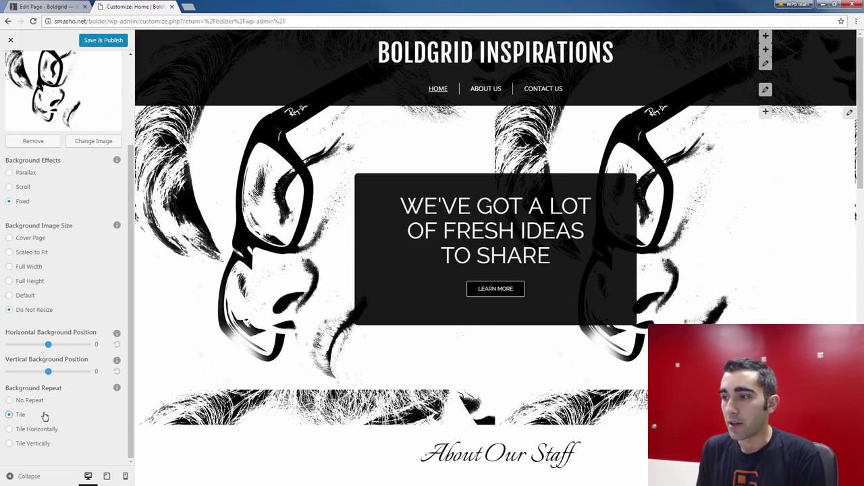
Step: Switch the background from an image to a pattern, try several designs and apply the gray argyle diamond pattern
{"action": "scroll", "coordinate": [45, 417], "scroll_direction": "up", "scroll_amount": 3}
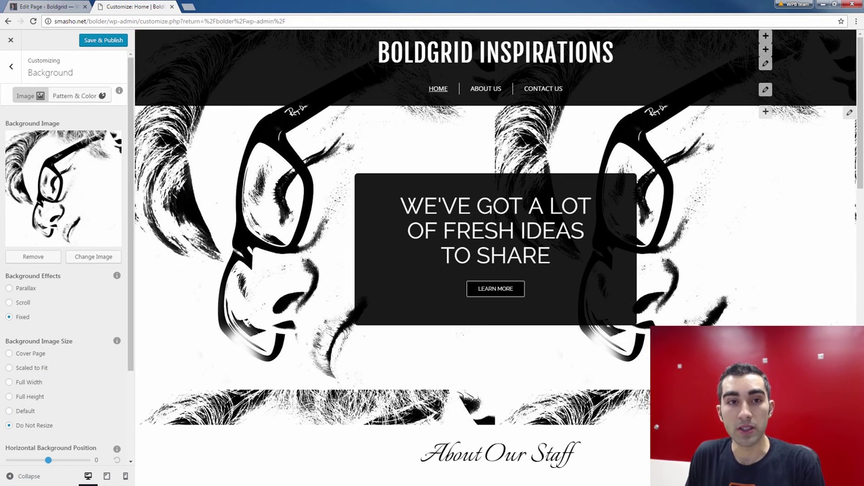
{"action": "left_click", "coordinate": [78, 96]}
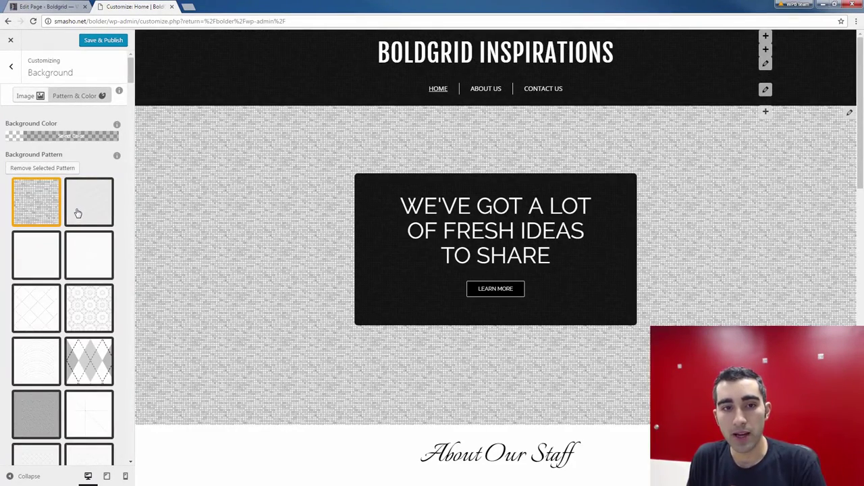
{"action": "left_click", "coordinate": [77, 213]}
{"action": "left_click", "coordinate": [92, 265]}
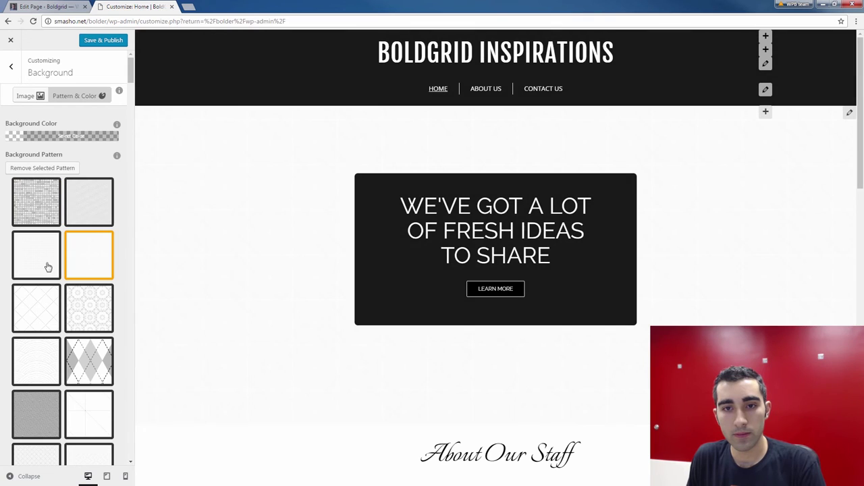
{"action": "left_click", "coordinate": [39, 273]}
{"action": "left_click", "coordinate": [55, 312]}
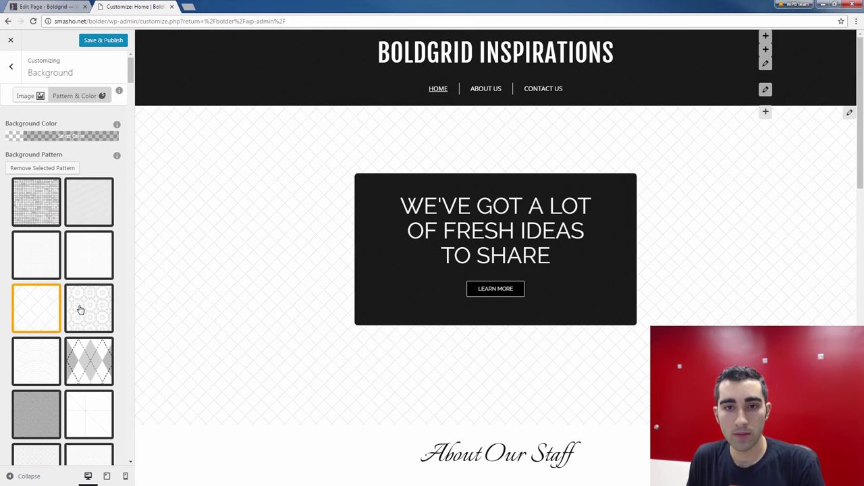
{"action": "left_click", "coordinate": [80, 310]}
{"action": "left_click", "coordinate": [95, 363]}
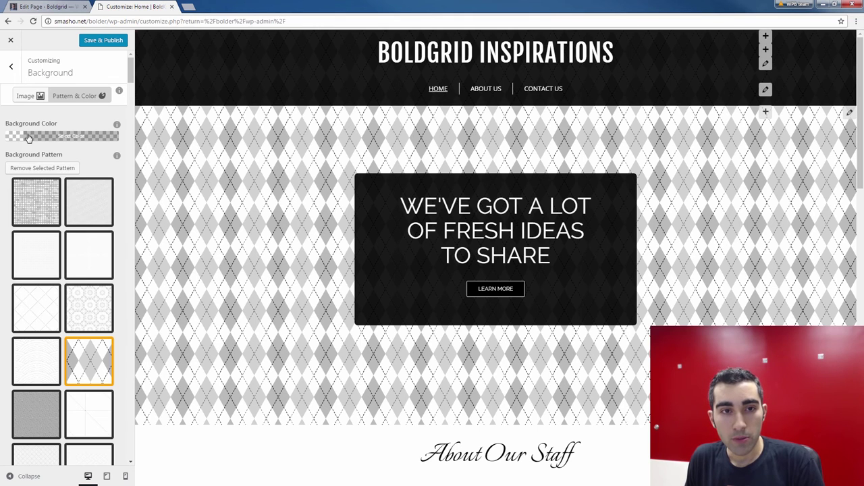
Step: Set the background color behind the argyle pattern to dark purple #480b6b
{"action": "left_click", "coordinate": [74, 137]}
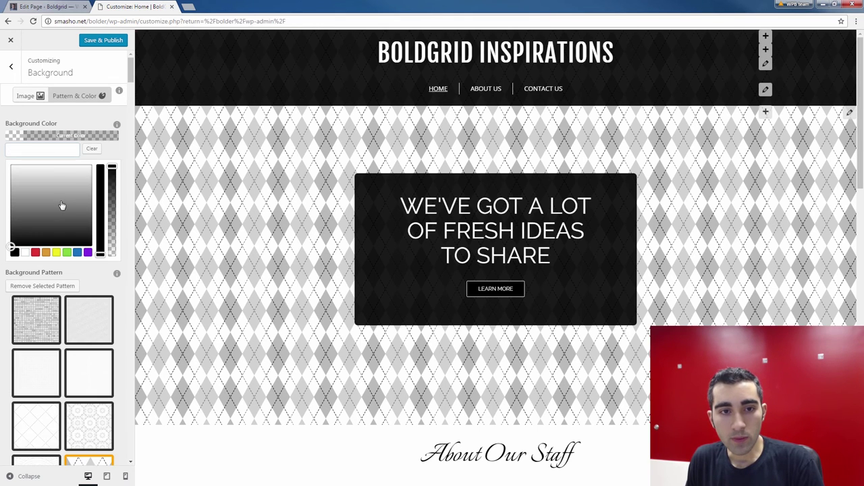
{"action": "mouse_move", "coordinate": [61, 205]}
{"action": "left_mouse_down"}
{"action": "mouse_move", "coordinate": [62, 196]}
{"action": "mouse_move", "coordinate": [74, 212]}
{"action": "left_mouse_up"}
{"action": "left_click", "coordinate": [100, 172]}
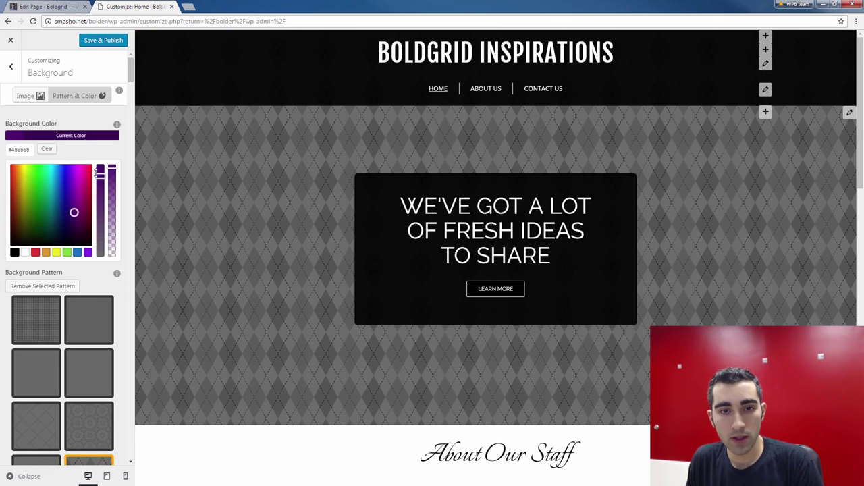
Step: Change the background color to teal and reduce its saturation to reach the muted shade #97c6c6
{"action": "left_click_drag", "start_coordinate": [97, 172], "coordinate": [100, 181]}
{"action": "left_click", "coordinate": [49, 183]}
{"action": "left_click", "coordinate": [99, 195]}
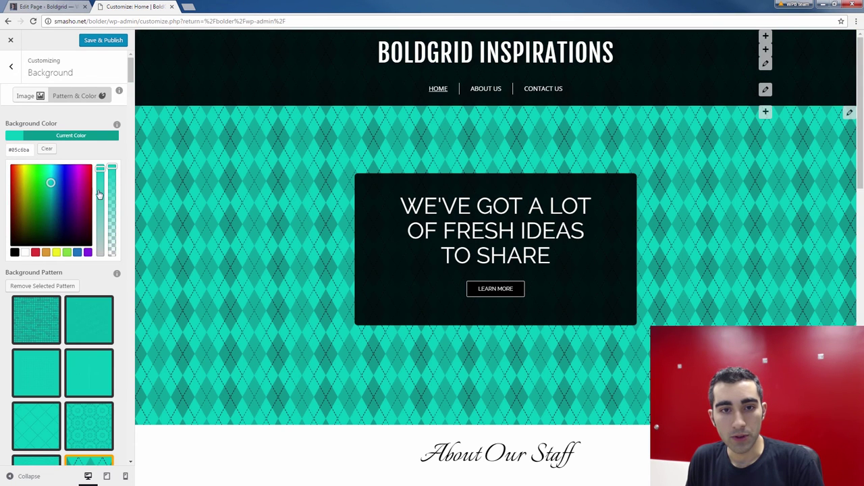
{"action": "left_click_drag", "start_coordinate": [110, 168], "coordinate": [100, 198]}
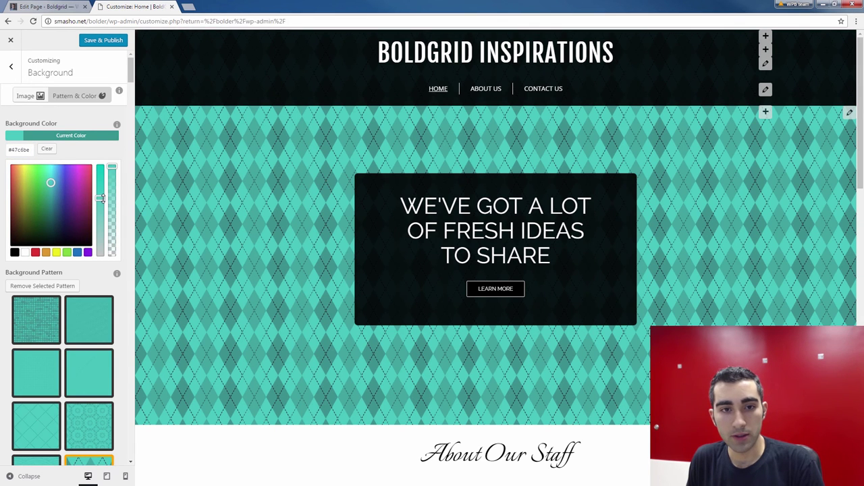
{"action": "left_click_drag", "start_coordinate": [100, 198], "coordinate": [103, 234]}
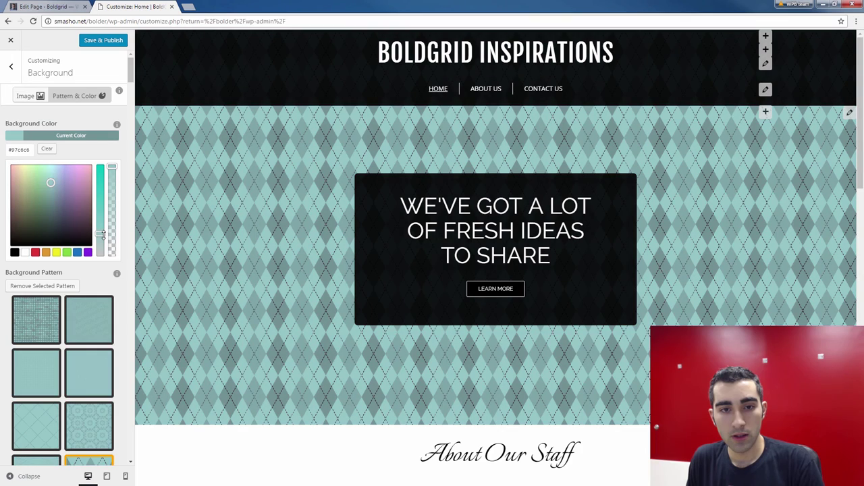
Step: Try light purple and other pastel shades behind the argyle pattern, and set the background color to dusty pink #c9a799
{"action": "left_click", "coordinate": [74, 202]}
{"action": "left_click", "coordinate": [39, 172]}
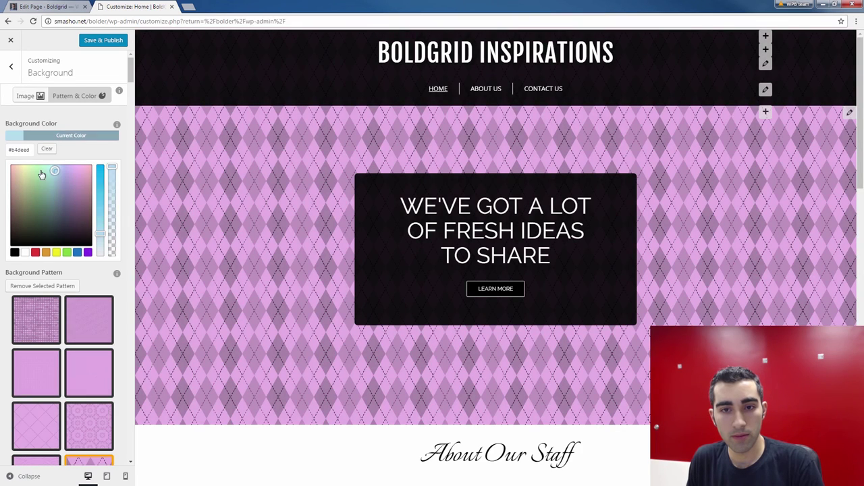
{"action": "left_click", "coordinate": [14, 183]}
Step: Browse further through the background patterns and preview several subtle fine-textured designs in place of the argyle
{"action": "scroll", "coordinate": [108, 257], "scroll_direction": "down", "scroll_amount": 3}
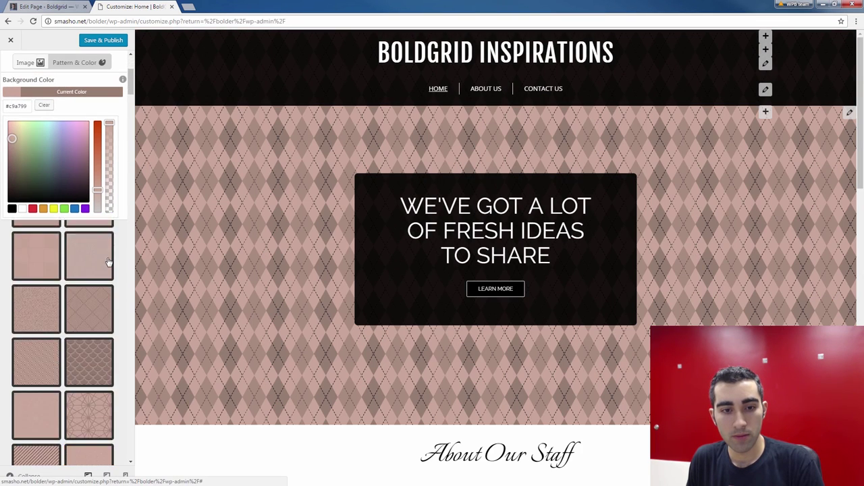
{"action": "scroll", "coordinate": [110, 258], "scroll_direction": "down", "scroll_amount": 5}
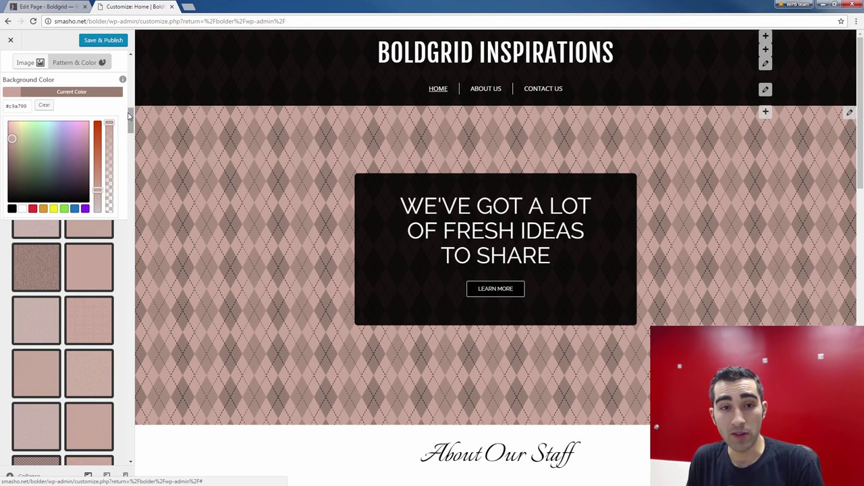
{"action": "scroll", "coordinate": [95, 337], "scroll_direction": "down", "scroll_amount": 5}
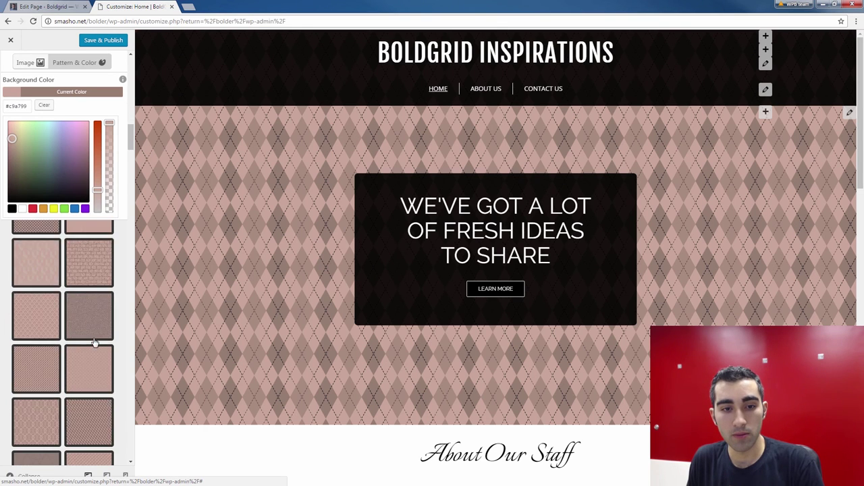
{"action": "left_click", "coordinate": [91, 321]}
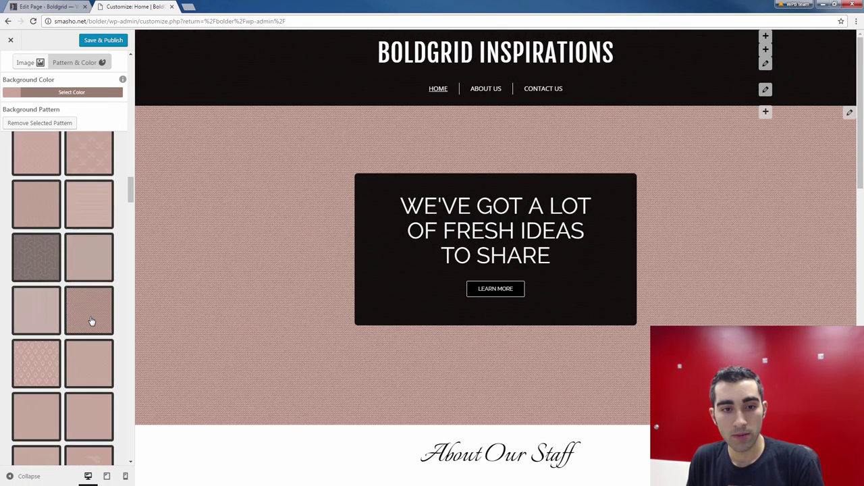
{"action": "left_click", "coordinate": [94, 248]}
{"action": "left_click", "coordinate": [99, 313]}
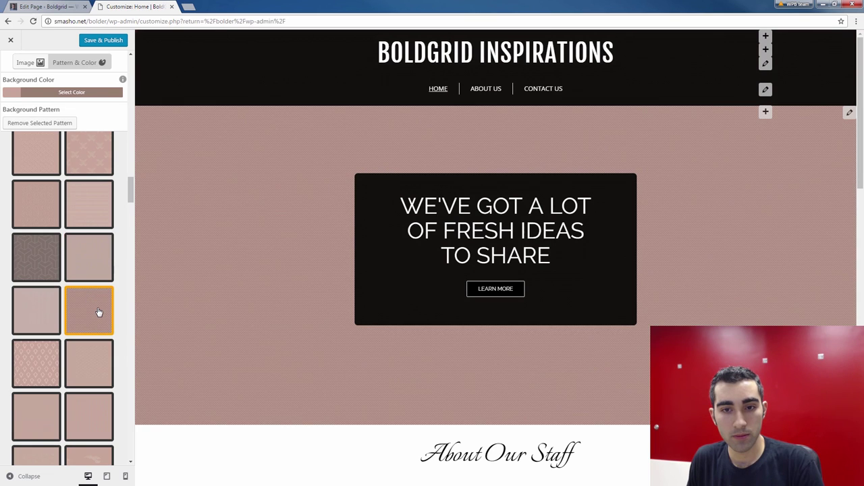
Step: Preview the small repeating-shape, flying-birds and food-icon patterns as the site background
{"action": "scroll", "coordinate": [98, 313], "scroll_direction": "down", "scroll_amount": 3}
{"action": "left_click", "coordinate": [92, 345]}
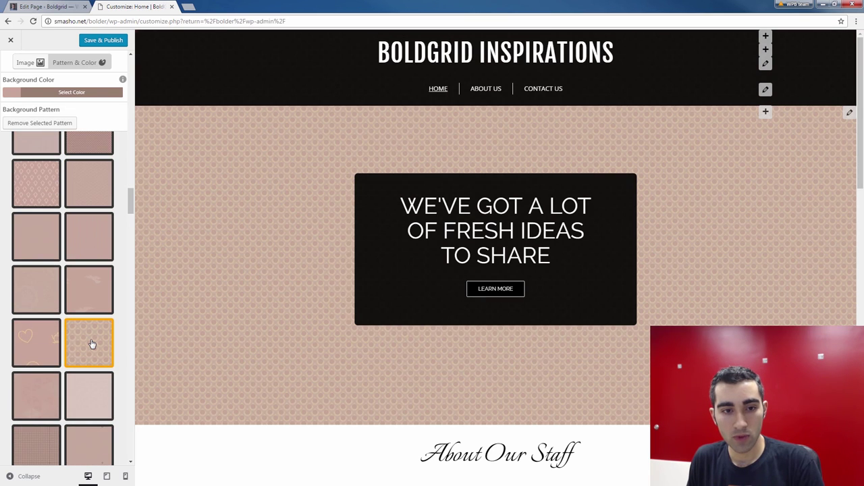
{"action": "left_click", "coordinate": [88, 301]}
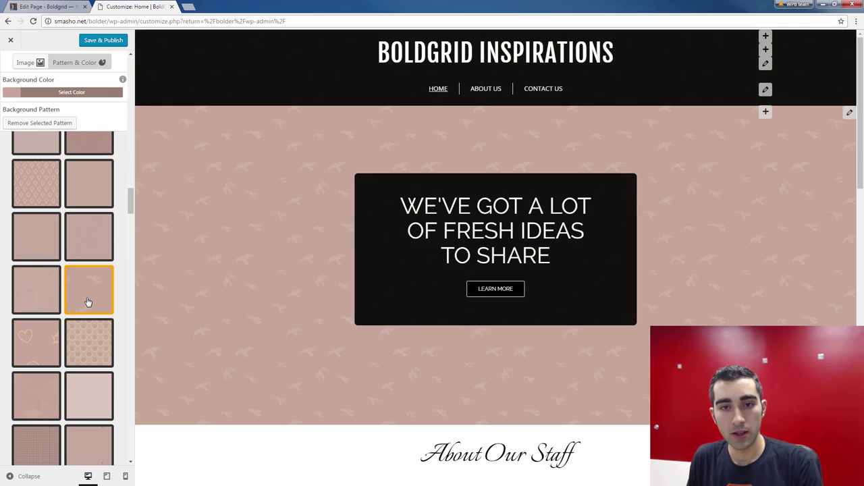
{"action": "left_click", "coordinate": [46, 344]}
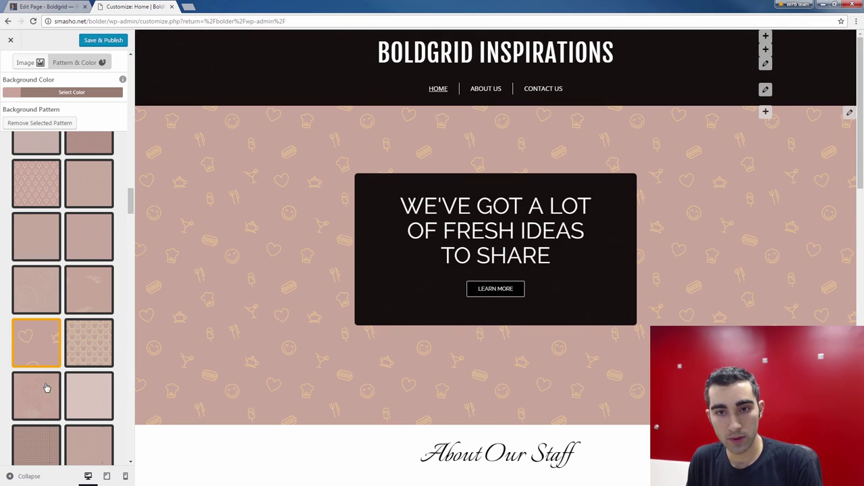
Step: Preview the square-grid and diagonal-weave patterns, and apply the basket-weave pattern to the background
{"action": "scroll", "coordinate": [47, 392], "scroll_direction": "down", "scroll_amount": 5}
{"action": "left_click", "coordinate": [93, 309]}
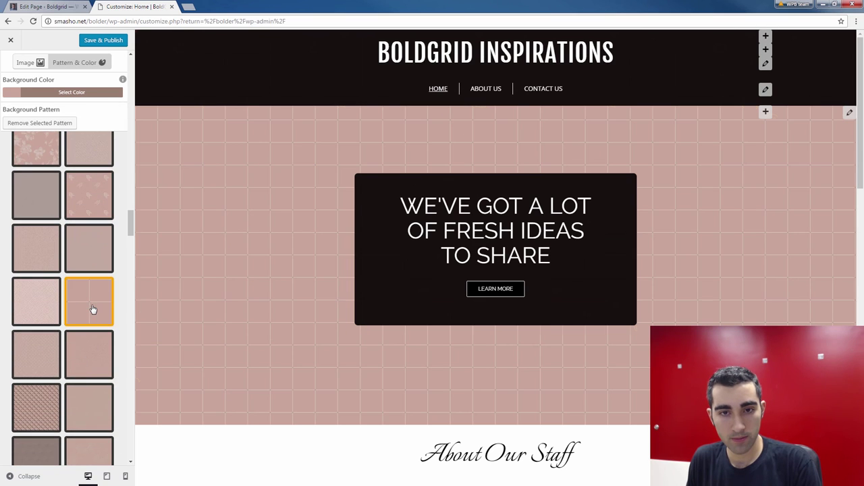
{"action": "left_click", "coordinate": [42, 403]}
{"action": "scroll", "coordinate": [72, 389], "scroll_direction": "down", "scroll_amount": 3}
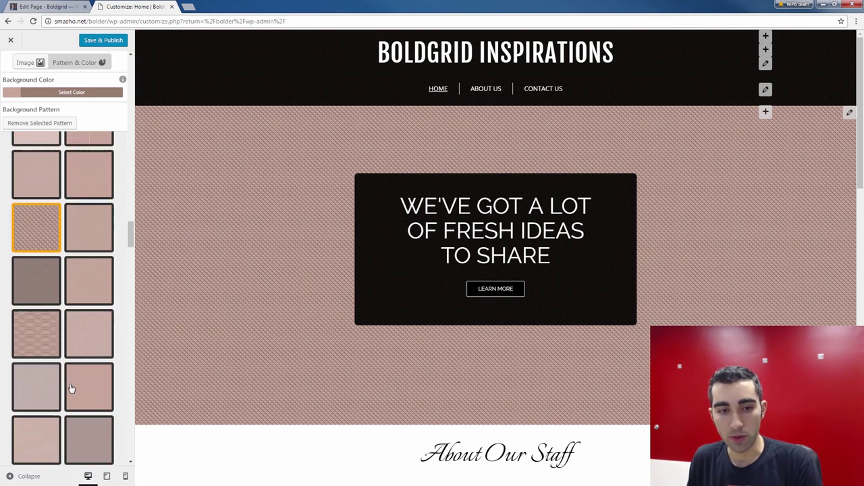
{"action": "left_click", "coordinate": [34, 333]}
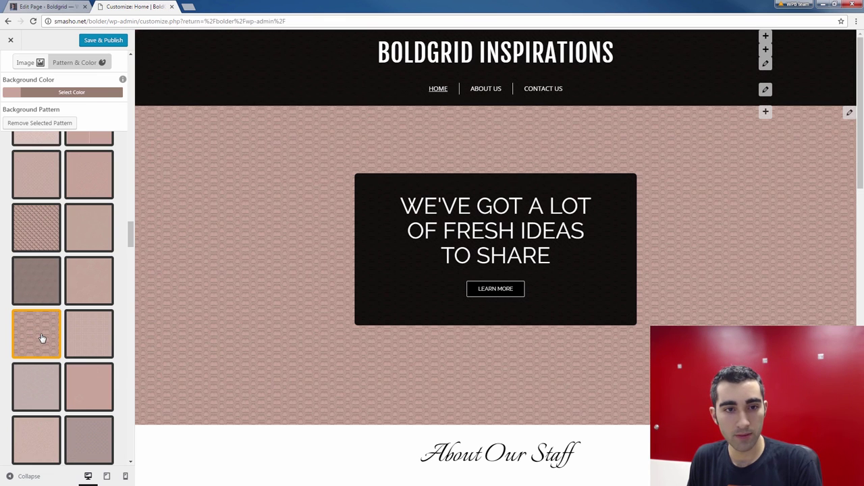
{"action": "left_click_drag", "start_coordinate": [131, 233], "coordinate": [132, 190]}
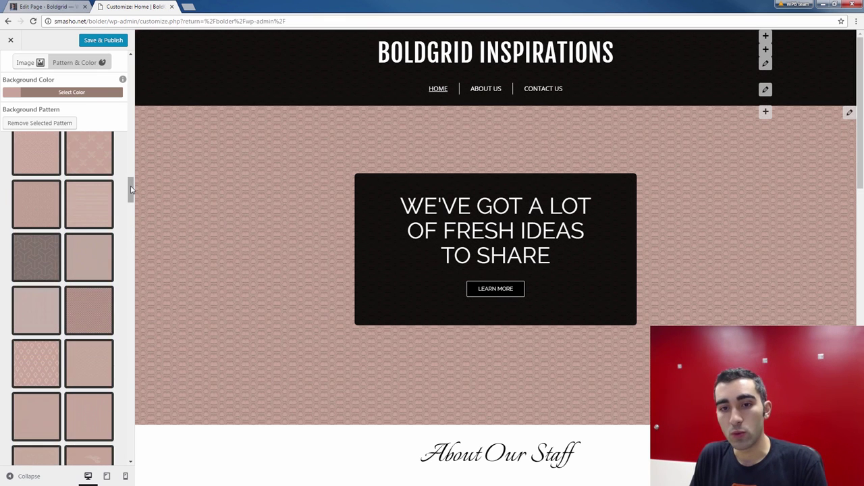